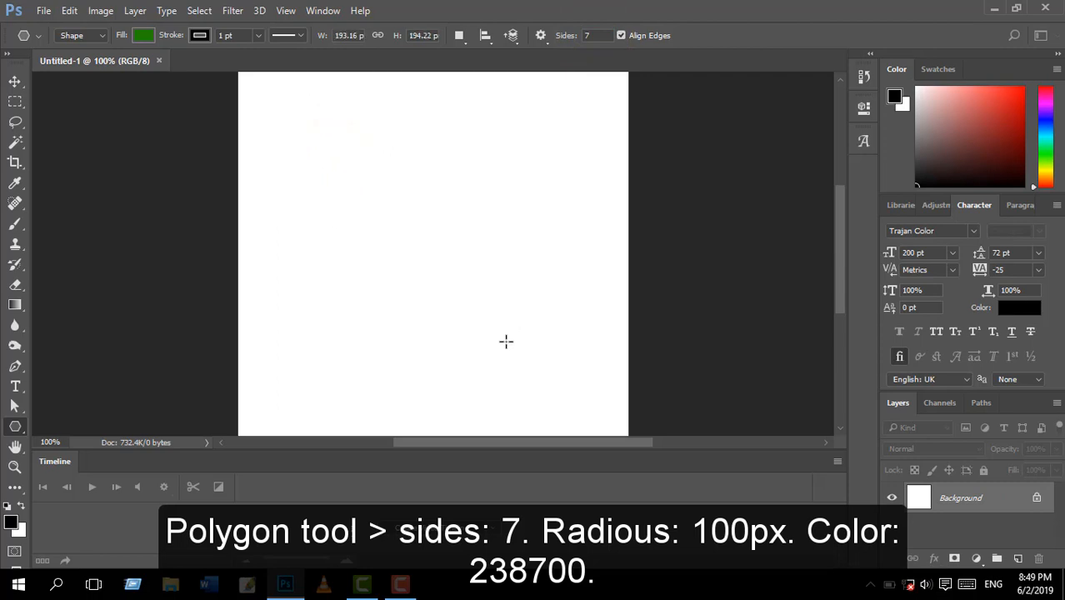
- Transform the green polygon: scale it to about 153%, move it toward the canvas centre, and rotate it so one point faces straight down
{"action": "left_click", "coordinate": [15, 80]}
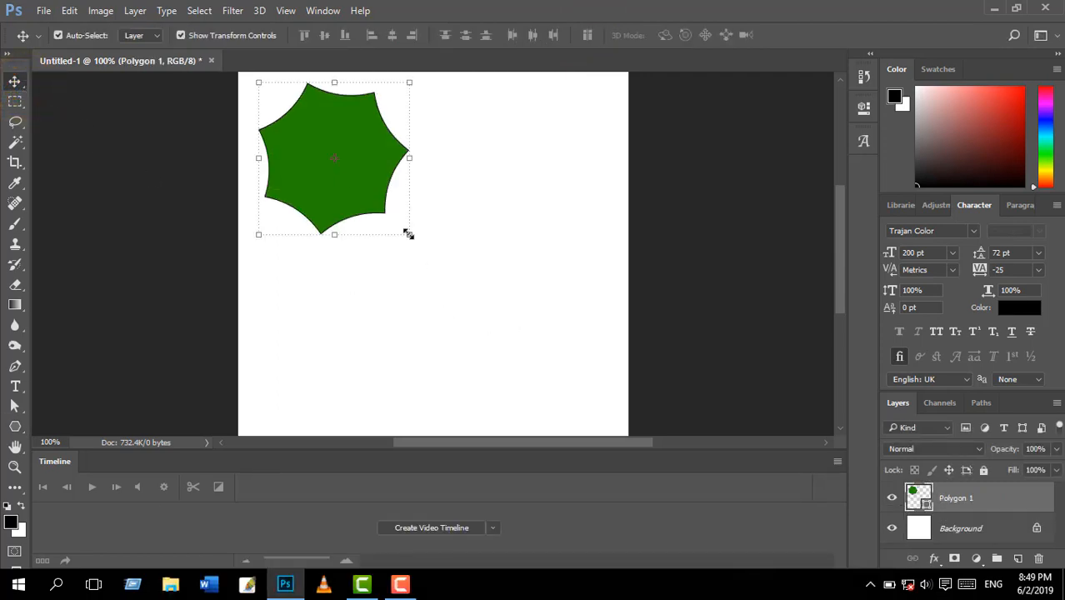
{"action": "left_click_drag", "start_coordinate": [407, 233], "coordinate": [476, 327]}
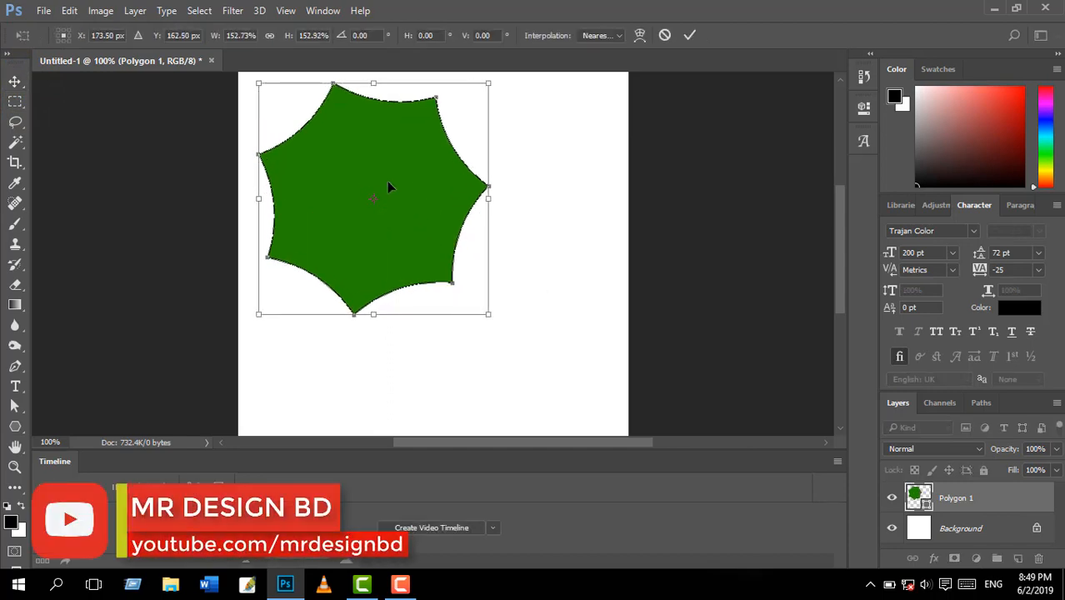
{"action": "left_click_drag", "start_coordinate": [363, 164], "coordinate": [423, 199]}
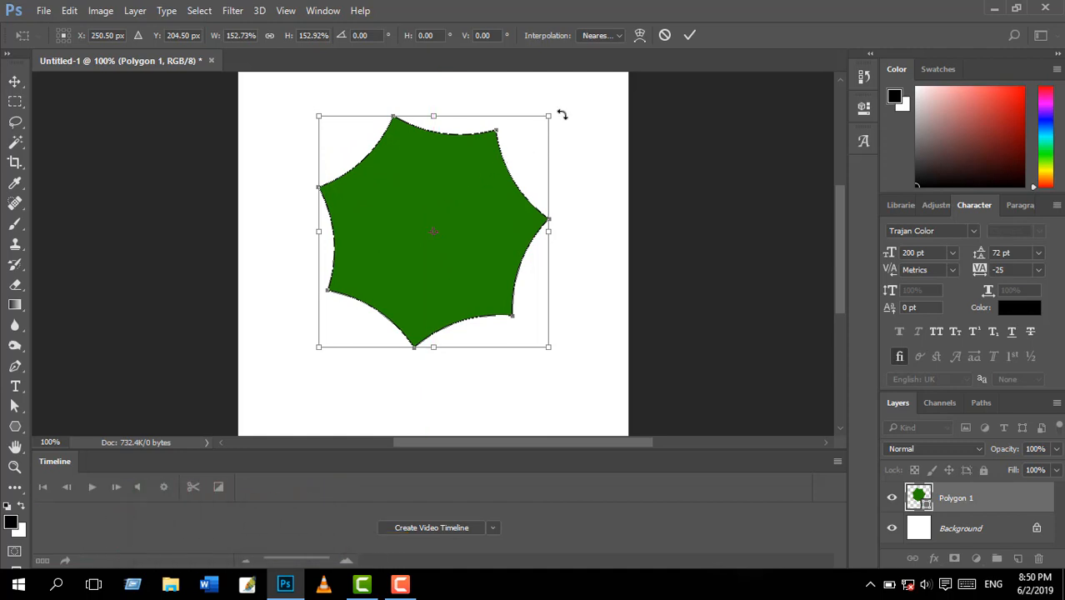
{"action": "left_click_drag", "start_coordinate": [562, 113], "coordinate": [561, 109]}
{"action": "key", "text": "Return"}
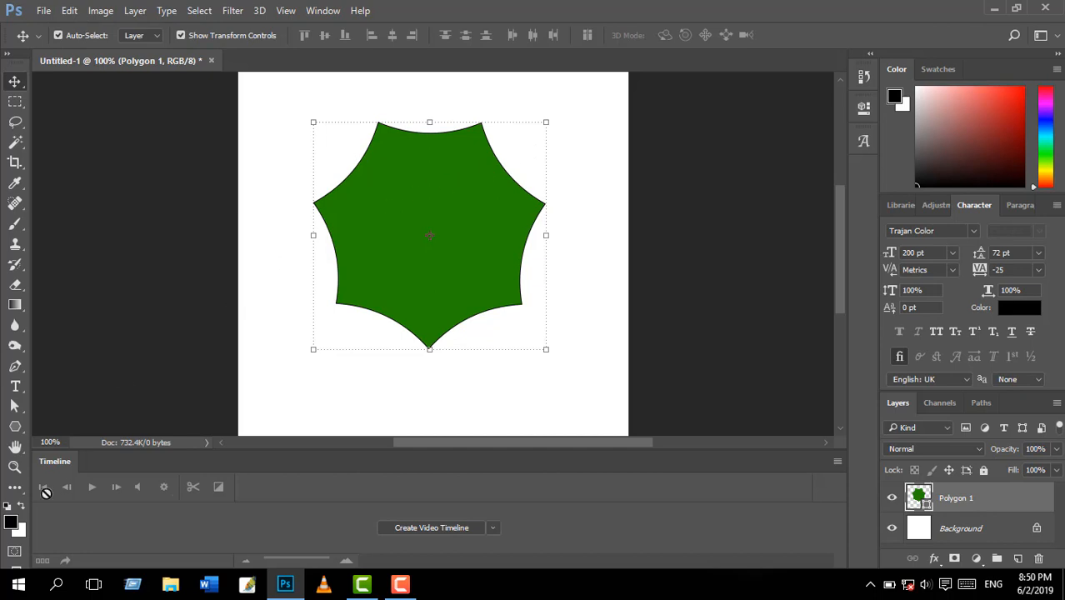
- Set the polygon's outline width to 10.20 pt and its colour to bright blue
{"action": "left_click", "coordinate": [17, 426]}
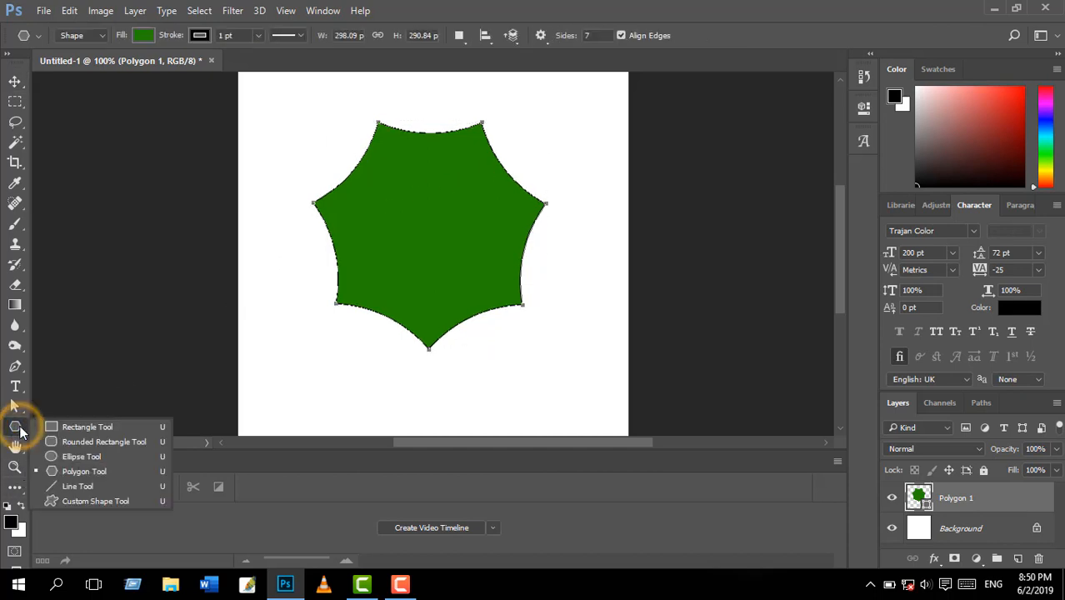
{"action": "left_click", "coordinate": [282, 36]}
{"action": "left_click", "coordinate": [258, 36]}
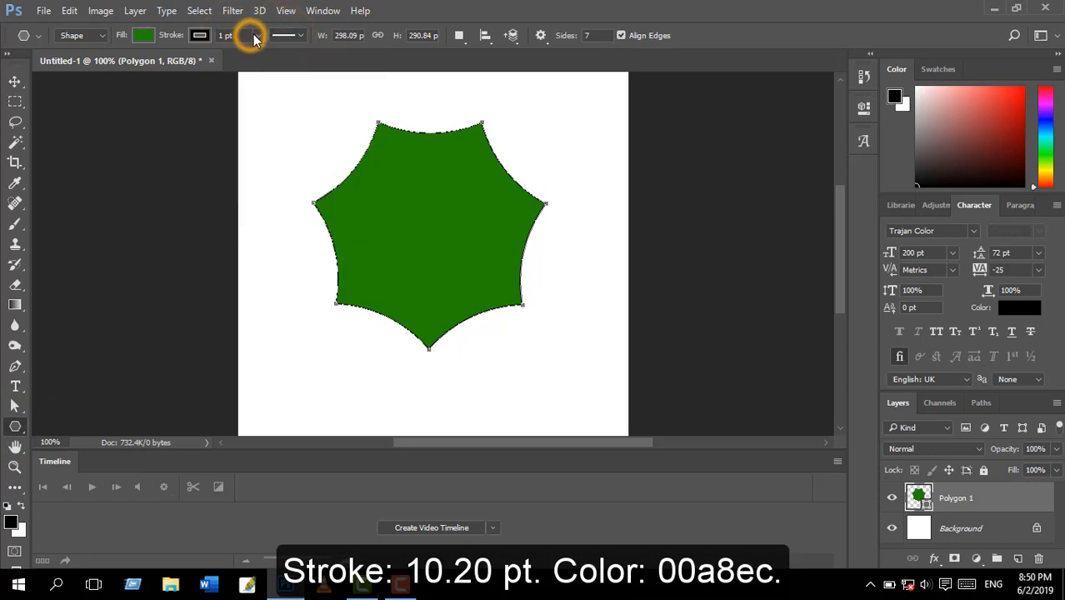
{"action": "left_click_drag", "start_coordinate": [258, 52], "coordinate": [268, 58]}
{"action": "left_click", "coordinate": [269, 57]}
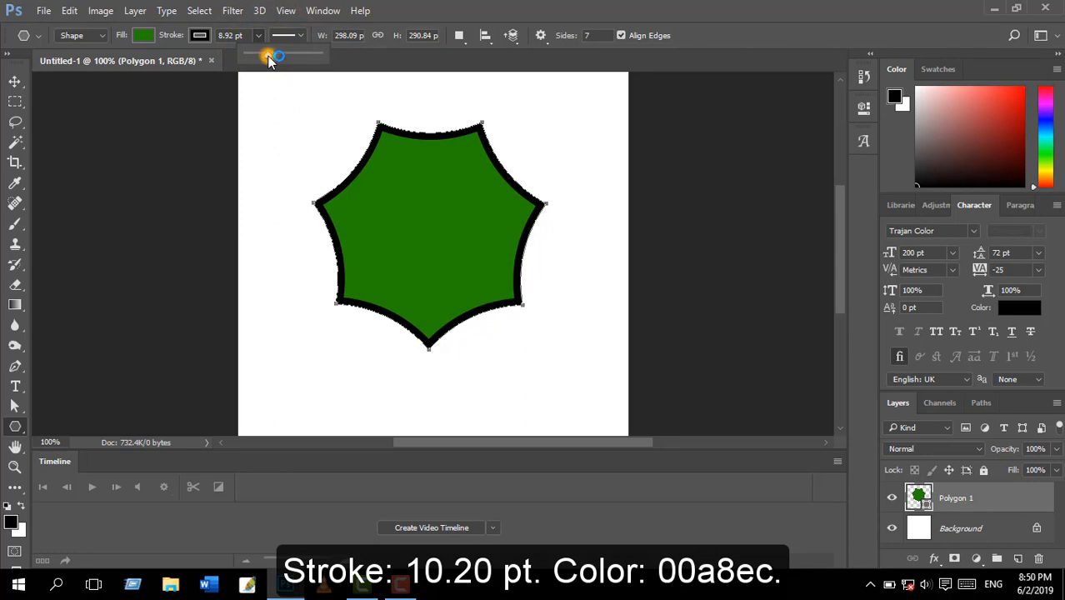
{"action": "left_click_drag", "start_coordinate": [268, 56], "coordinate": [270, 59]}
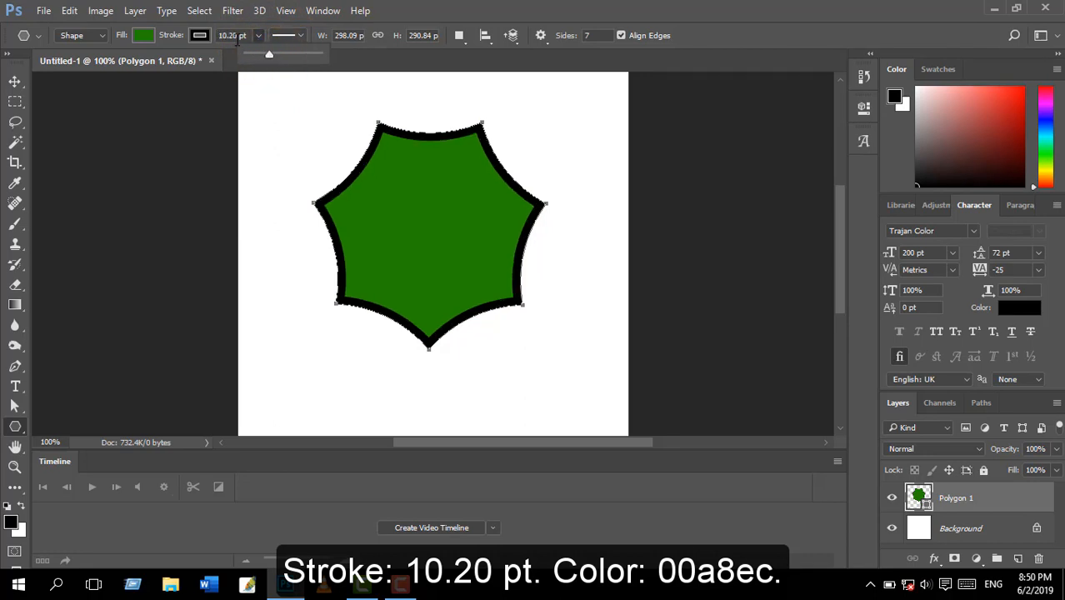
{"action": "left_click", "coordinate": [200, 35]}
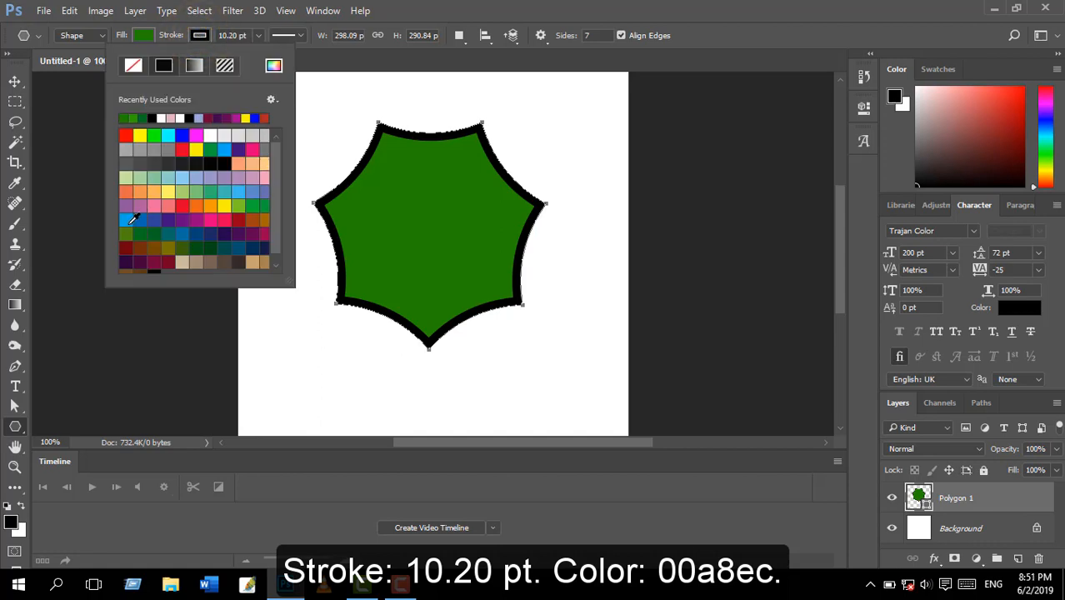
{"action": "left_click", "coordinate": [127, 224]}
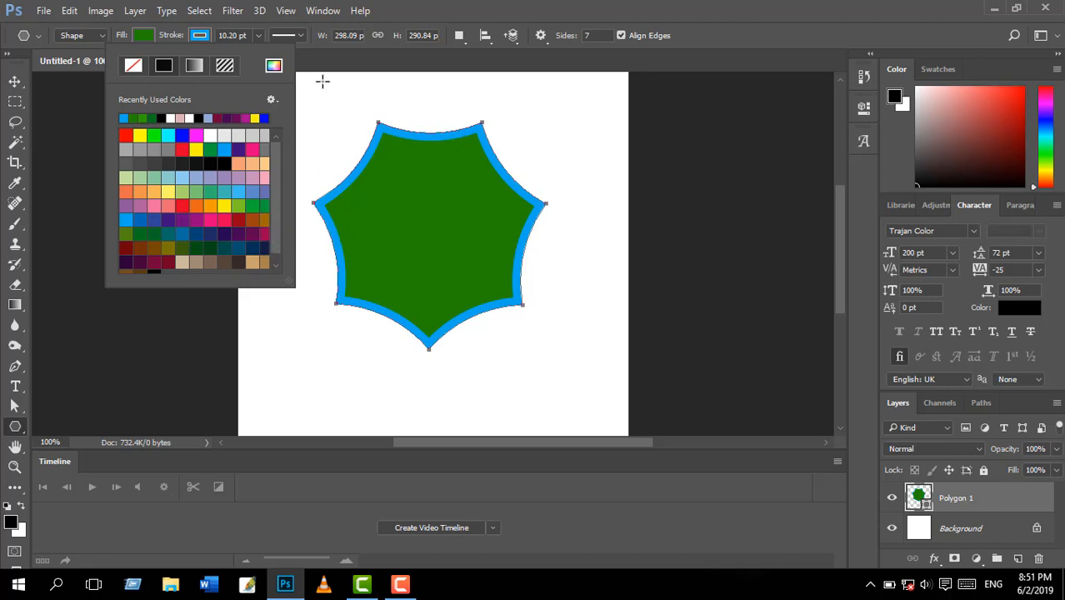
{"action": "left_click", "coordinate": [353, 64]}
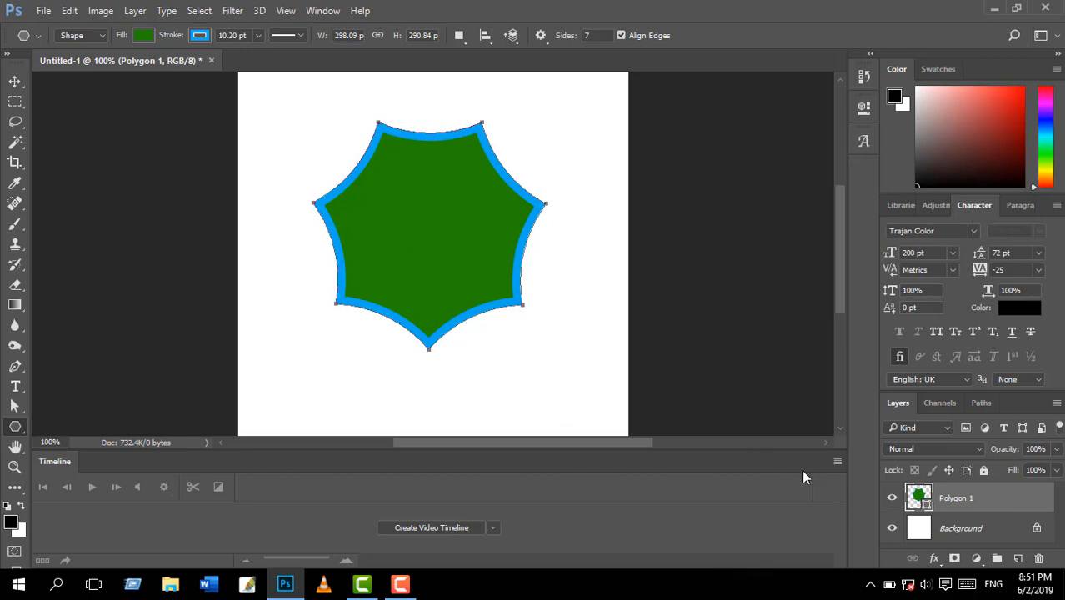
- Set the polygon layer's blend mode to Pin Light in its blending options
{"action": "right_click", "coordinate": [962, 505]}
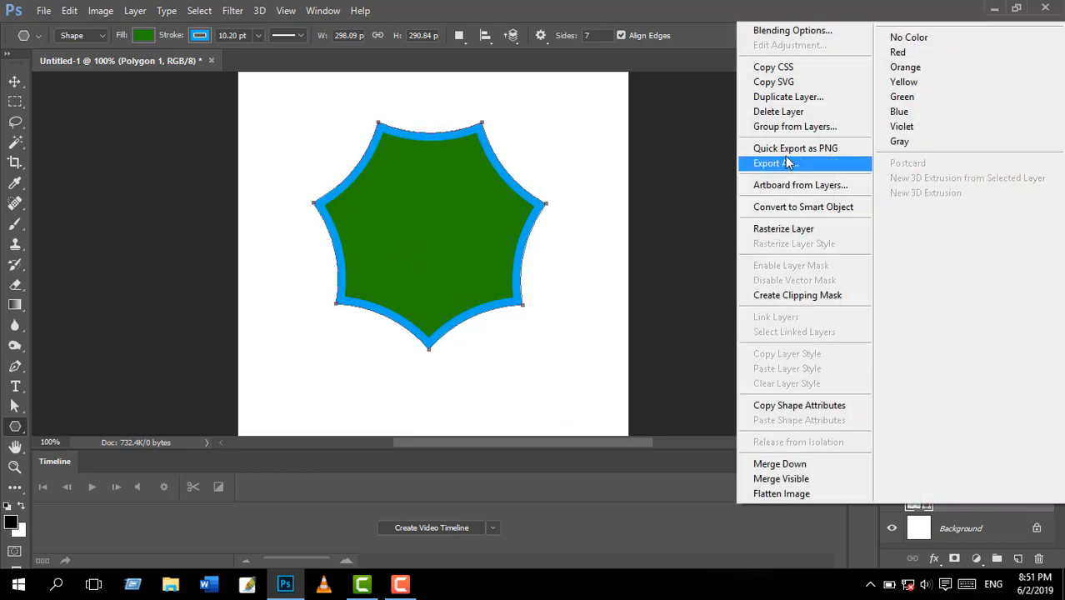
{"action": "left_click", "coordinate": [778, 31]}
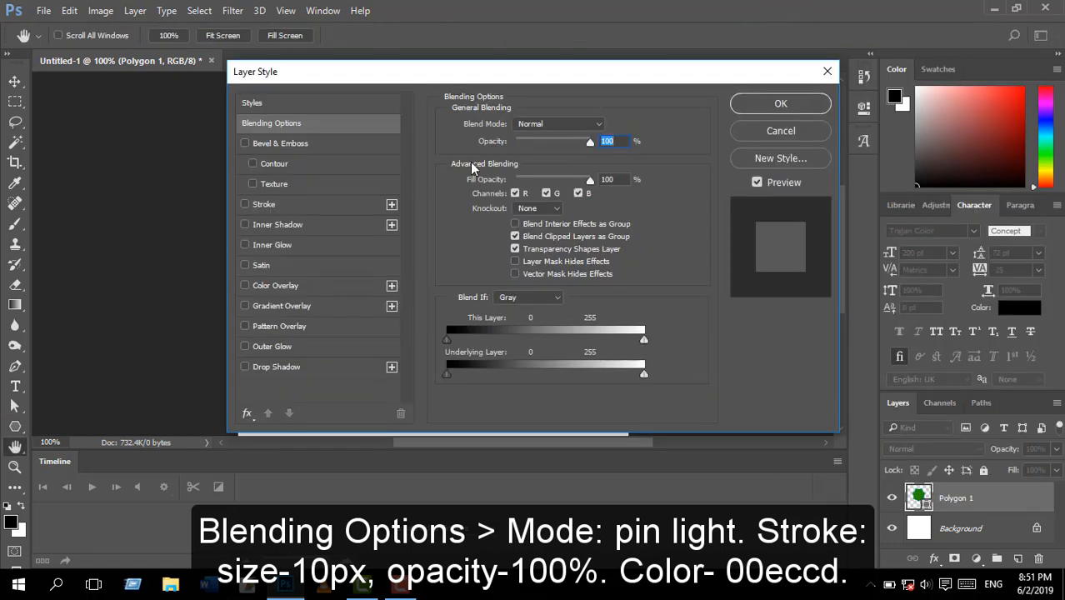
{"action": "left_click", "coordinate": [554, 123]}
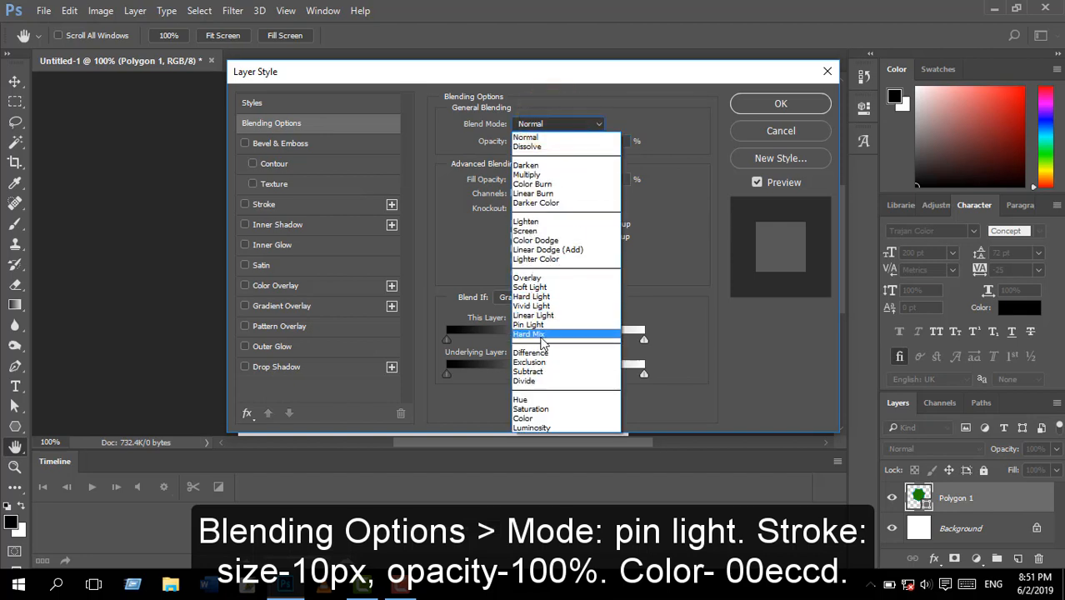
{"action": "left_click", "coordinate": [536, 325]}
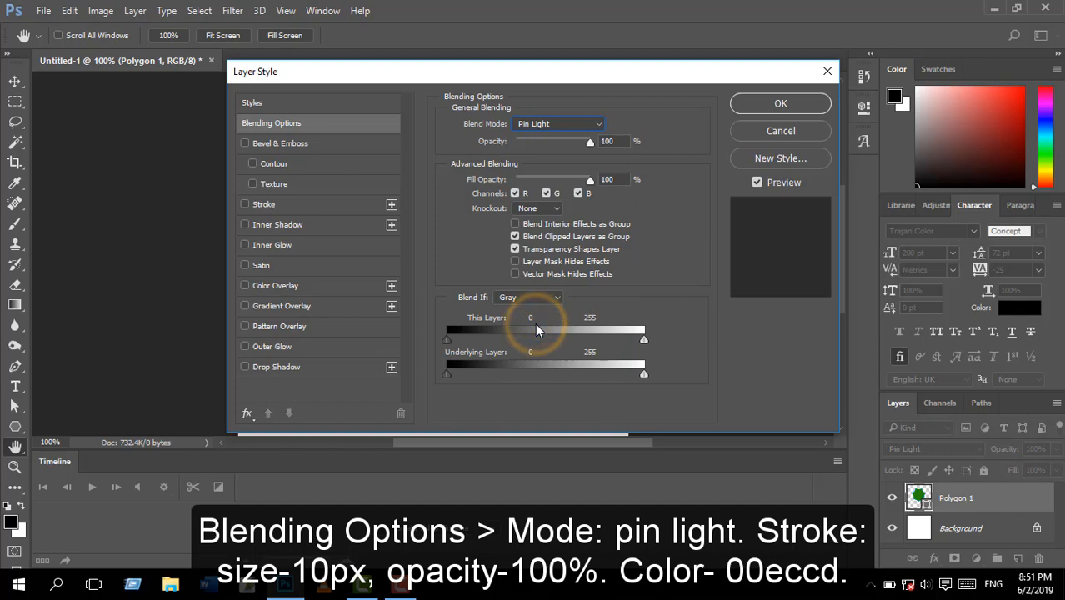
- Add a 10 px turquoise Stroke layer effect to the polygon, positioned Center with 100% opacity
{"action": "mouse_move", "coordinate": [505, 73]}
{"action": "left_mouse_down"}
{"action": "mouse_move", "coordinate": [876, 67]}
{"action": "mouse_move", "coordinate": [800, 48]}
{"action": "left_mouse_up"}
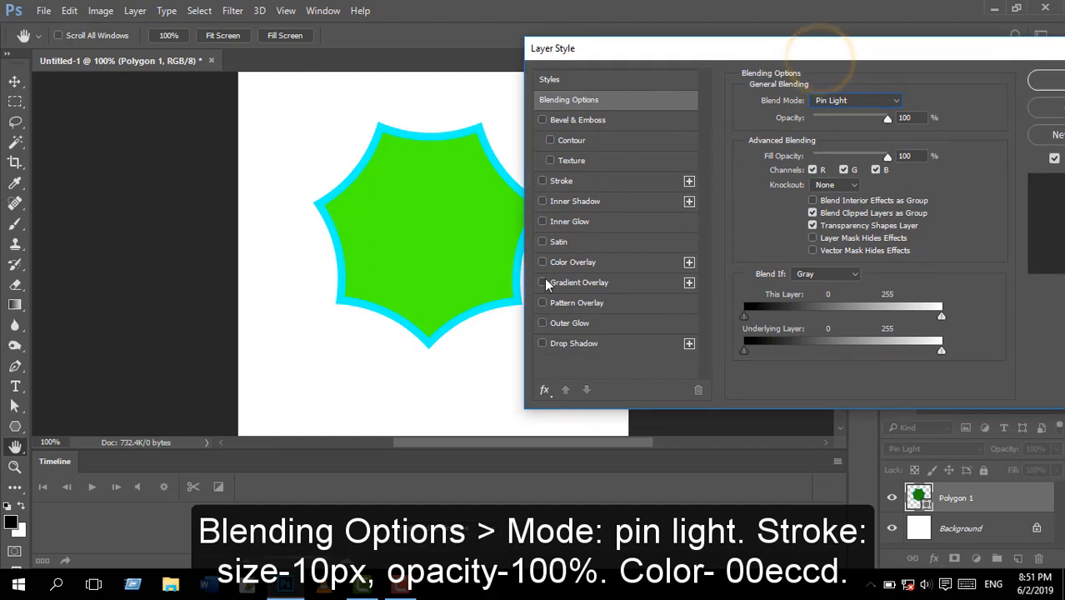
{"action": "left_click", "coordinate": [557, 182]}
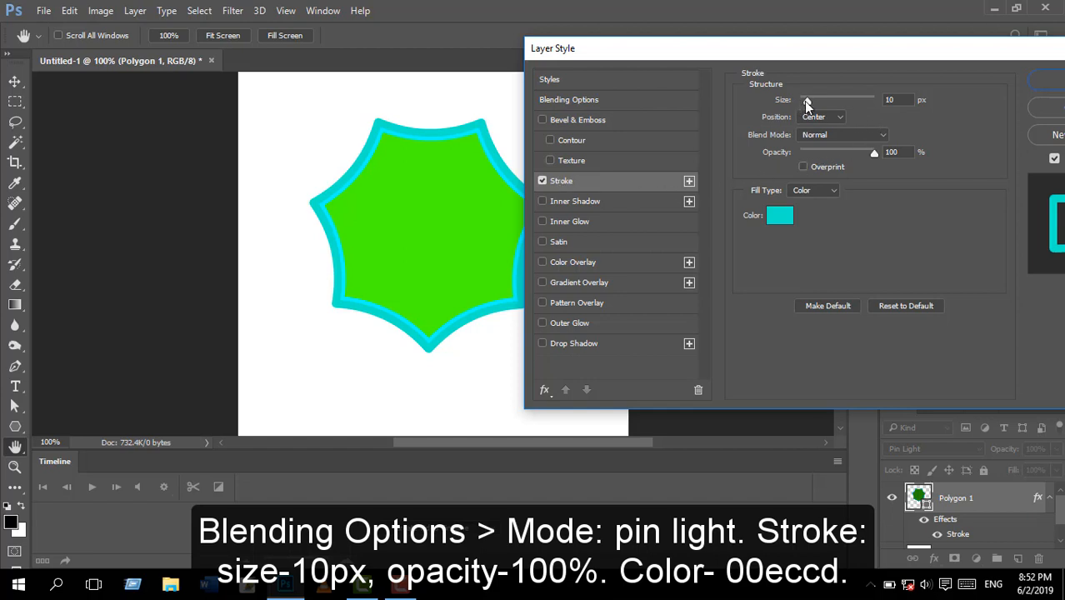
{"action": "left_click_drag", "start_coordinate": [880, 47], "coordinate": [854, 29]}
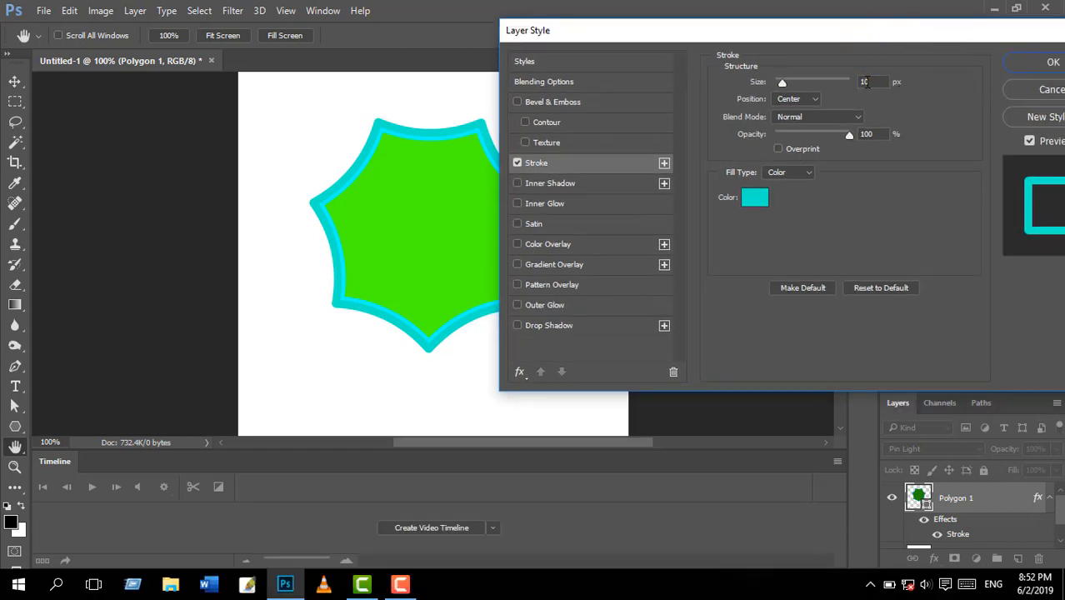
{"action": "left_click", "coordinate": [1026, 60]}
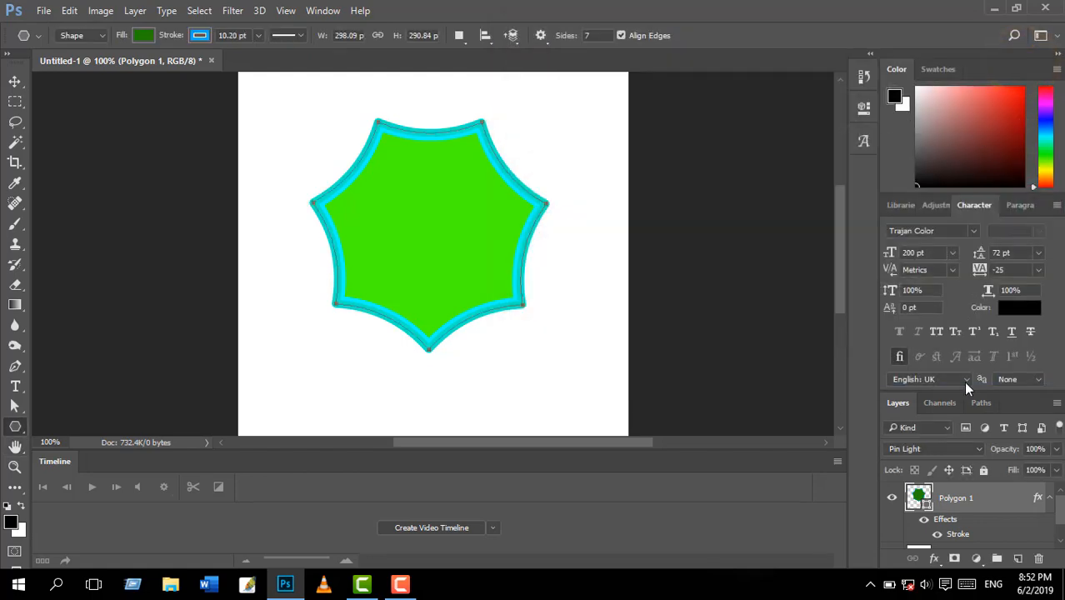
- Add a cyan Outer Glow to the polygon layer with Color blend mode, 100% opacity, 18% spread and 30 px size
{"action": "right_click", "coordinate": [970, 505]}
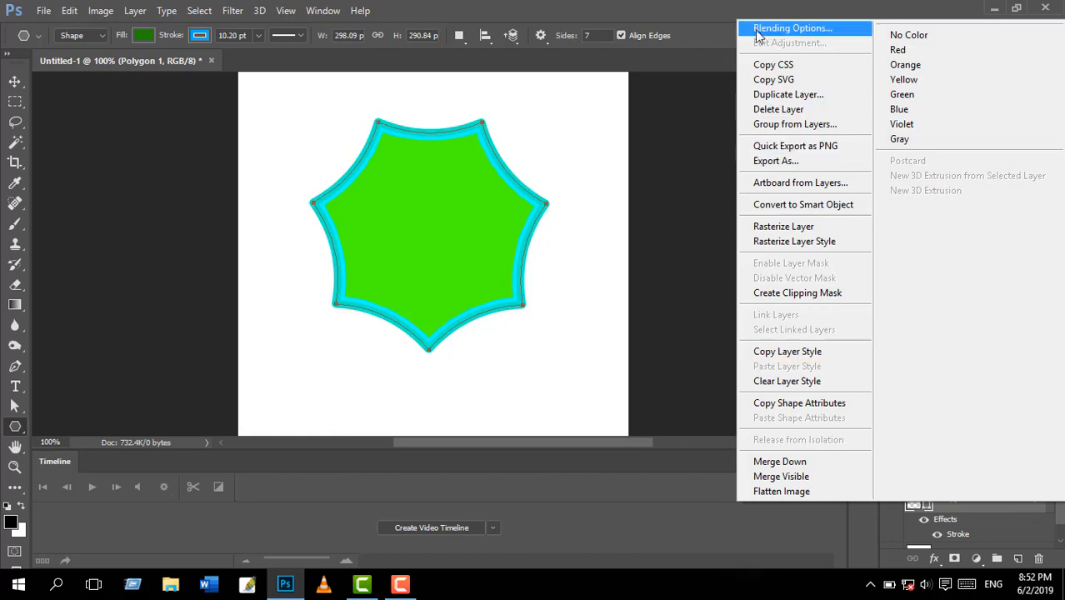
{"action": "left_click", "coordinate": [758, 32]}
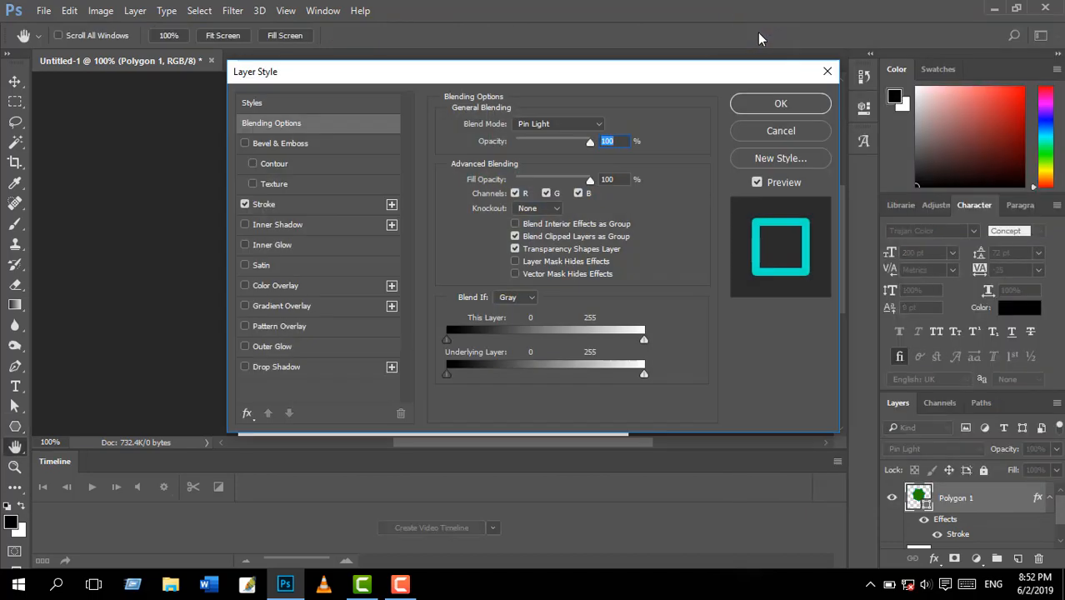
{"action": "left_click", "coordinate": [258, 345]}
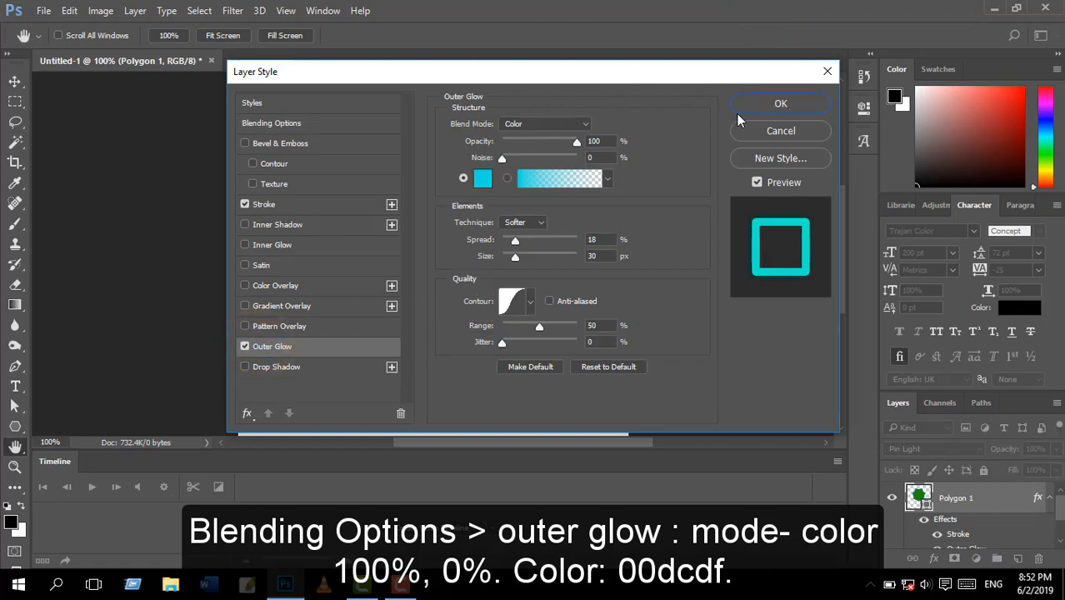
{"action": "left_click", "coordinate": [759, 106]}
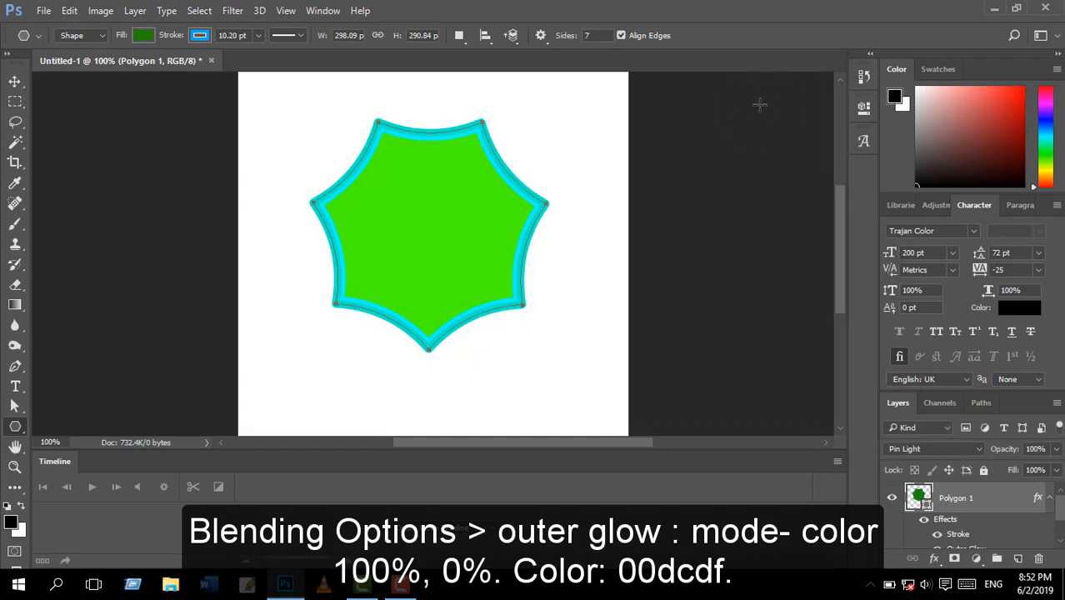
- Unlock the white Background layer and delete it
{"action": "scroll", "coordinate": [1058, 527], "scroll_direction": "down", "scroll_amount": 2}
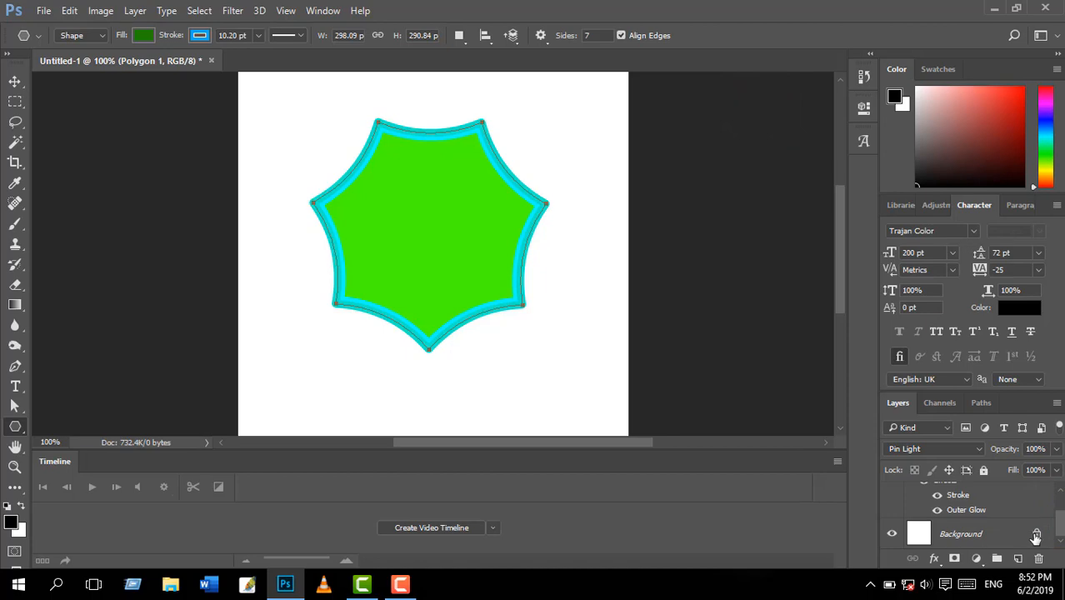
{"action": "left_click", "coordinate": [1035, 536]}
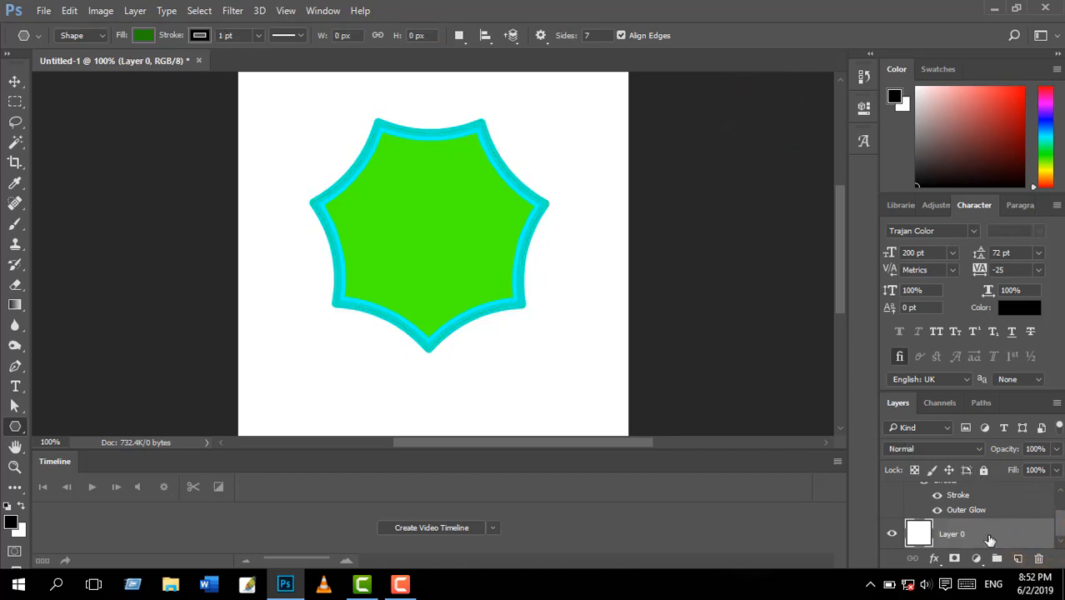
{"action": "right_click", "coordinate": [990, 540]}
{"action": "left_click", "coordinate": [779, 146]}
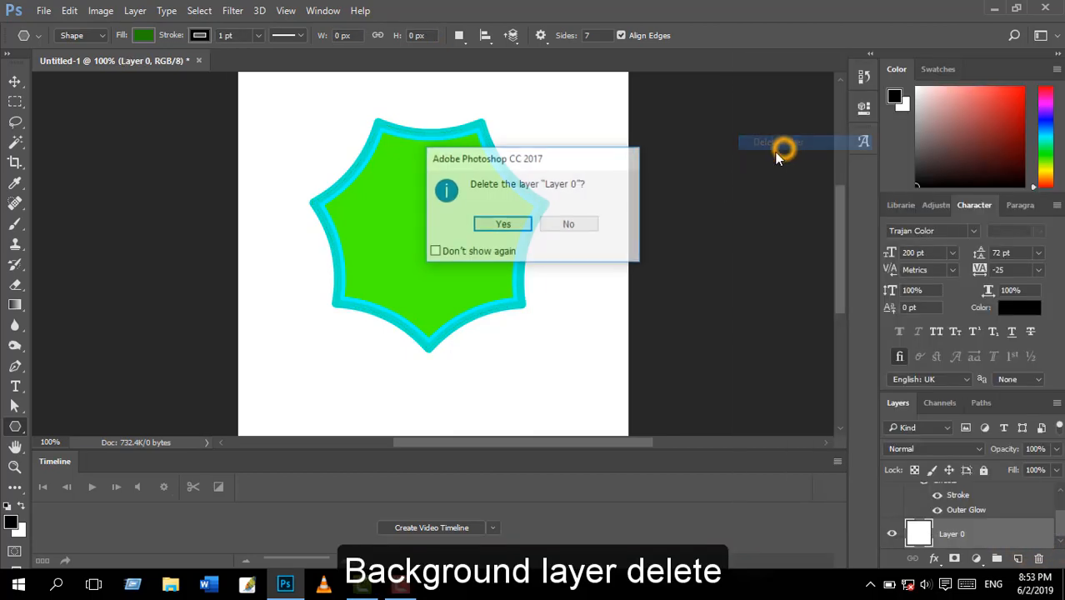
{"action": "left_click", "coordinate": [508, 224]}
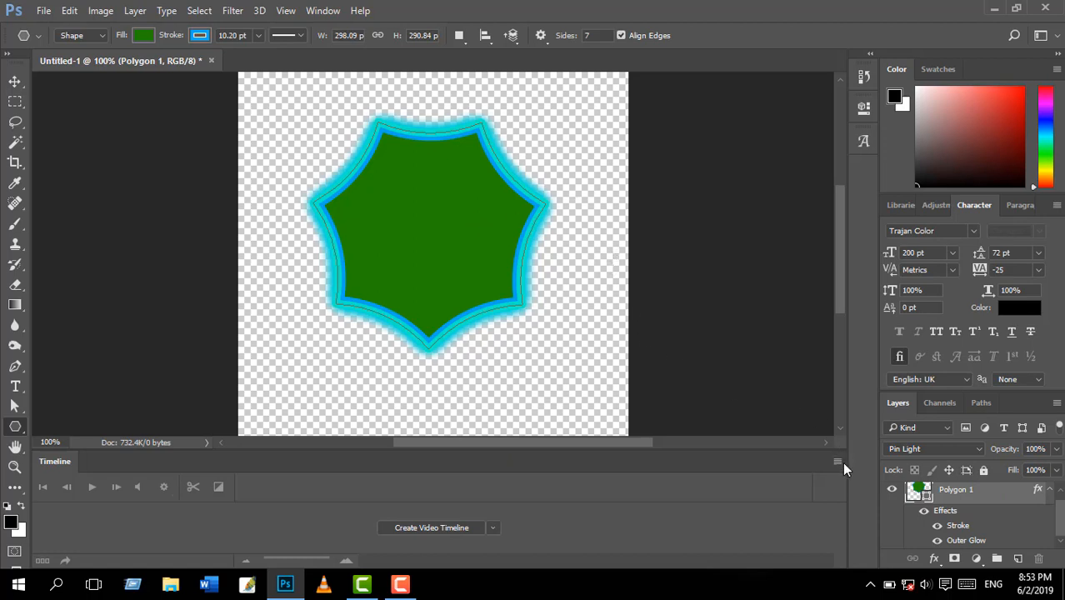
- Start a horizontal text layer below the polygon in Trajan Color at 200 pt
{"action": "scroll", "coordinate": [1061, 499], "scroll_direction": "up", "scroll_amount": 1}
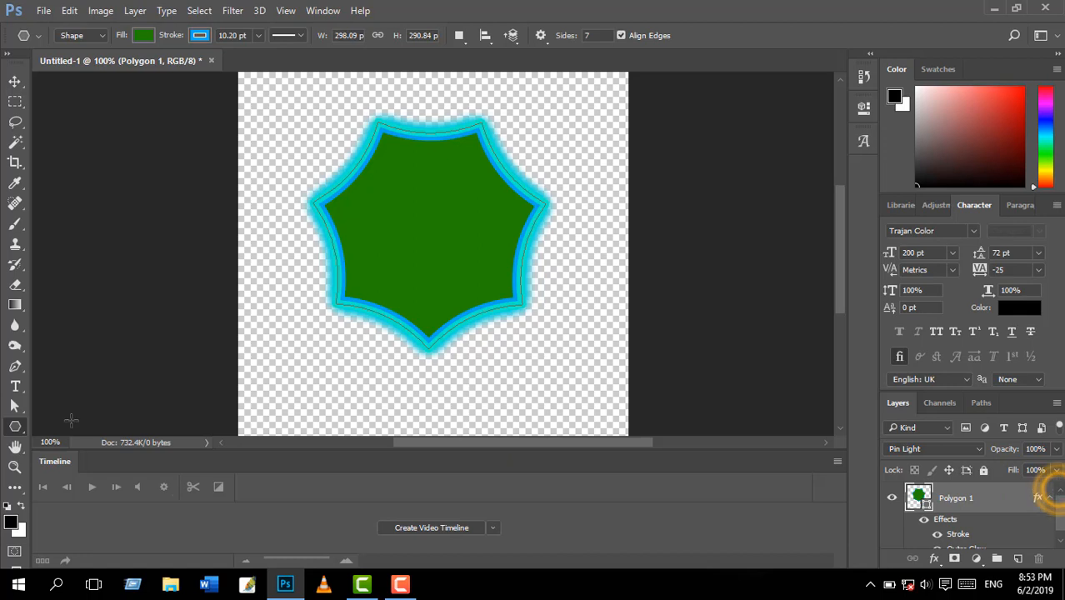
{"action": "left_click", "coordinate": [15, 386]}
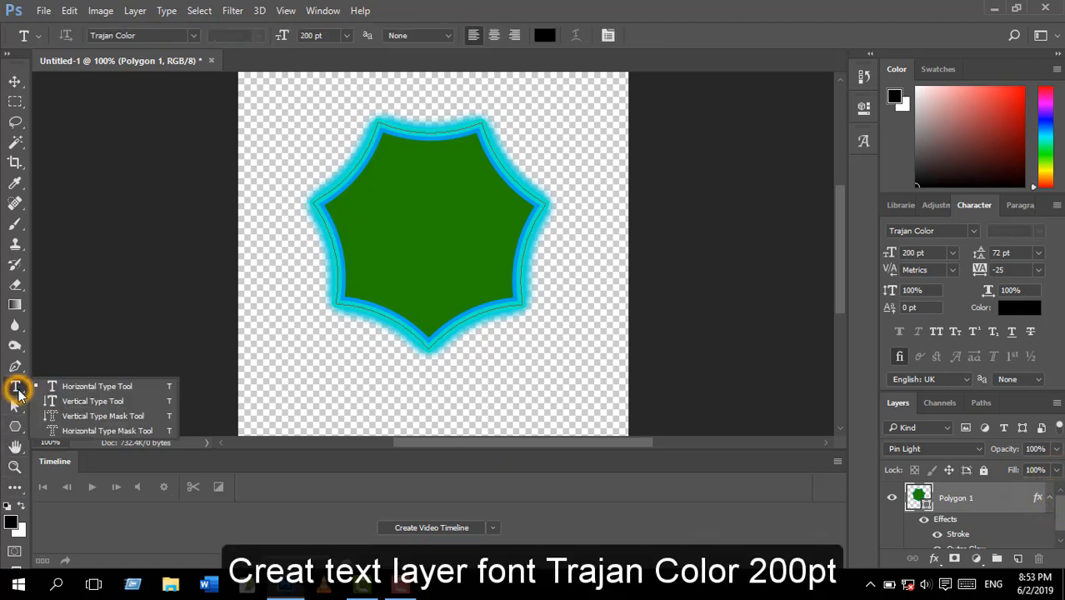
{"action": "left_click", "coordinate": [64, 389]}
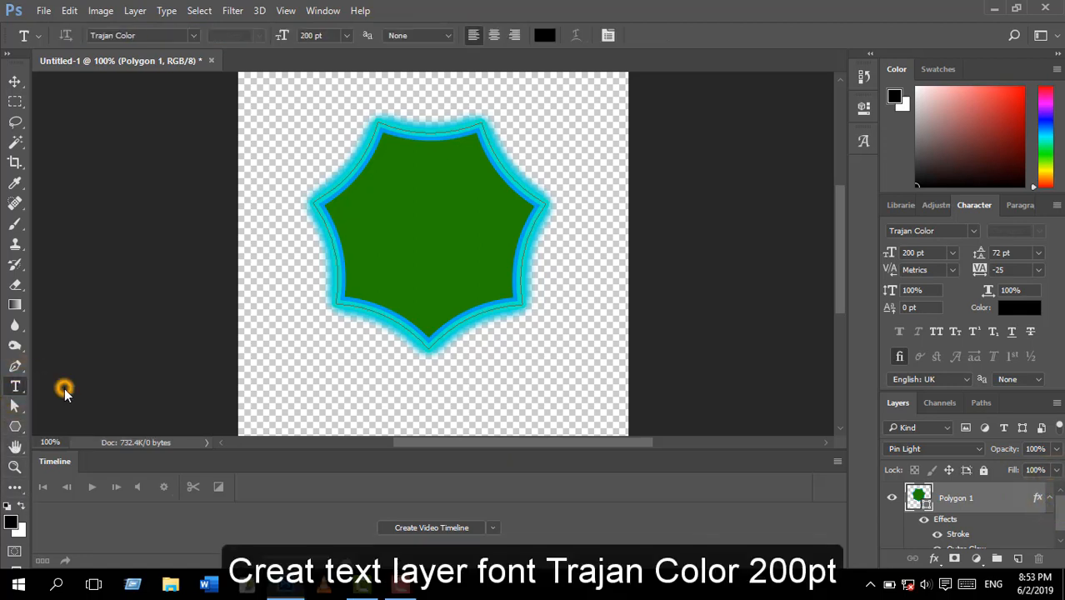
{"action": "left_click", "coordinate": [300, 391]}
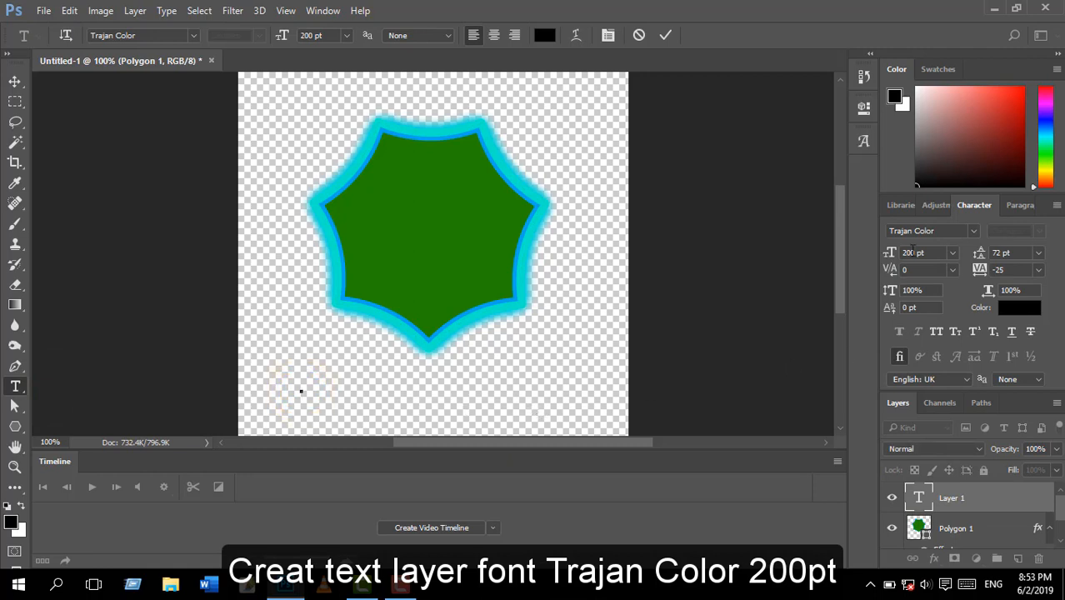
- Insert the red stylistic capital R from the Trajan Color glyphs into the new text layer
{"action": "left_click", "coordinate": [863, 140]}
{"action": "scroll", "coordinate": [715, 260], "scroll_direction": "up", "scroll_amount": 2}
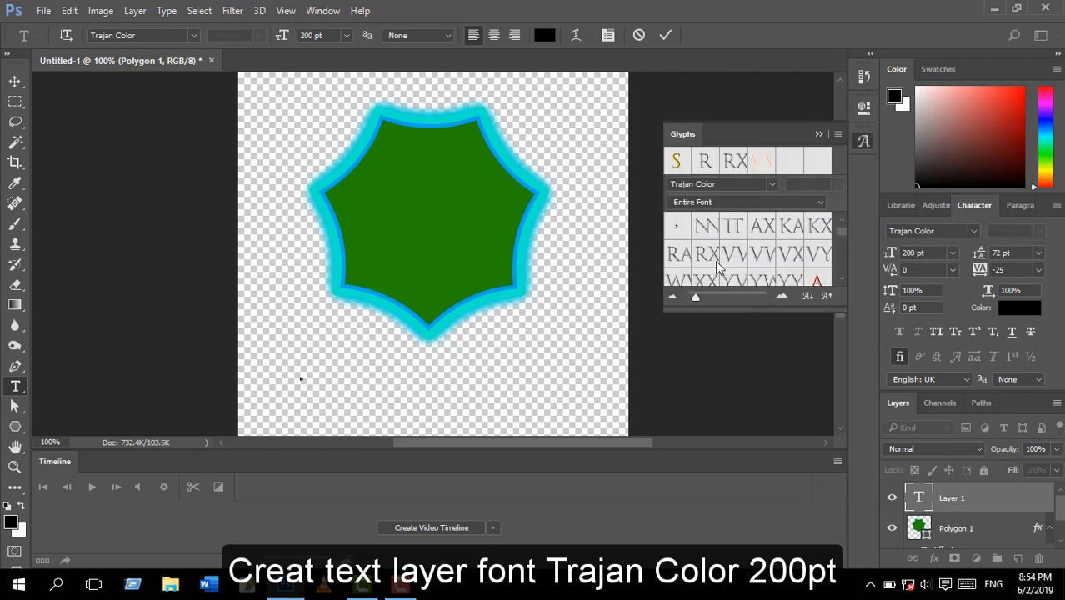
{"action": "scroll", "coordinate": [715, 260], "scroll_direction": "down", "scroll_amount": 4}
{"action": "scroll", "coordinate": [715, 265], "scroll_direction": "down", "scroll_amount": 3}
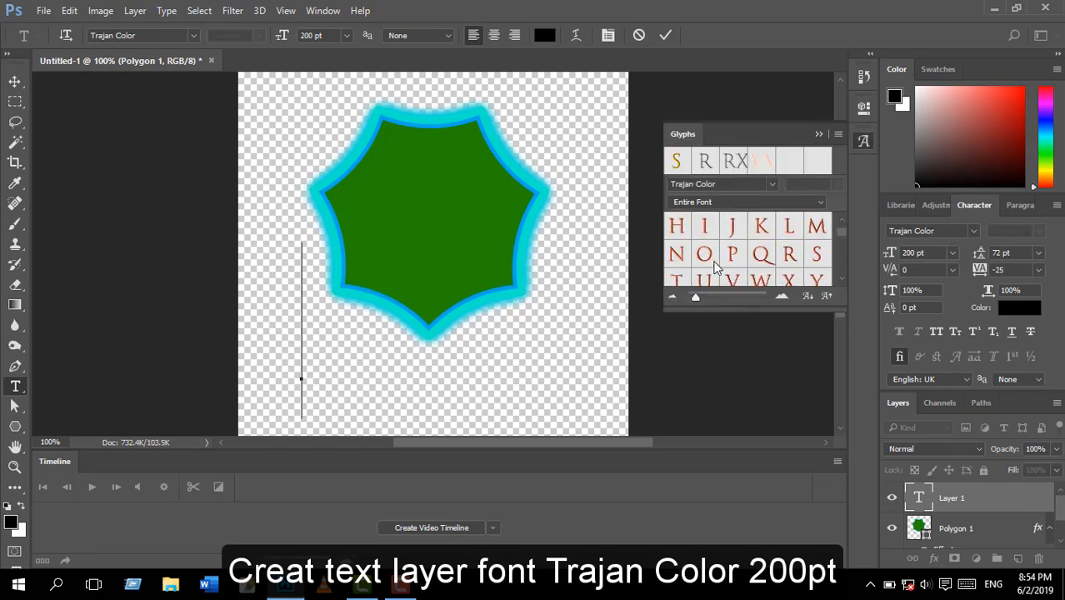
{"action": "scroll", "coordinate": [715, 265], "scroll_direction": "up", "scroll_amount": 2}
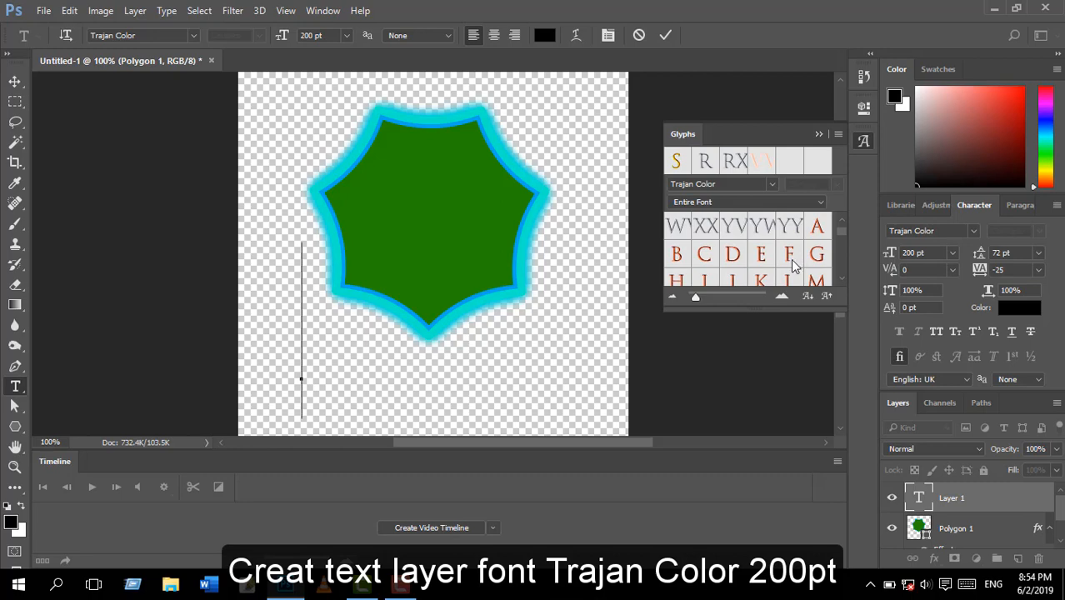
{"action": "scroll", "coordinate": [791, 260], "scroll_direction": "down", "scroll_amount": 2}
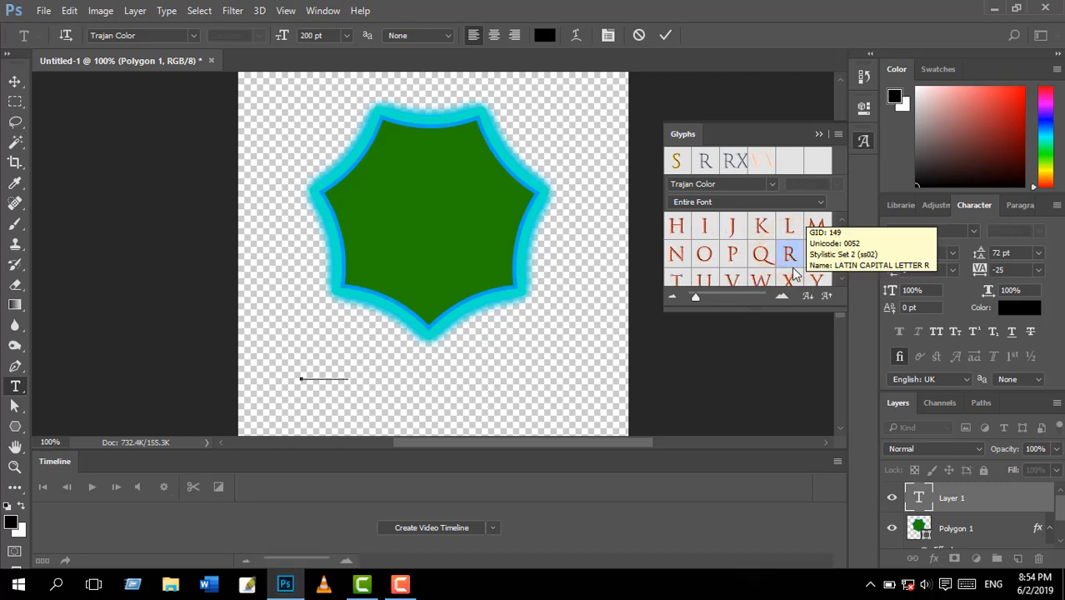
{"action": "double_click", "coordinate": [790, 255]}
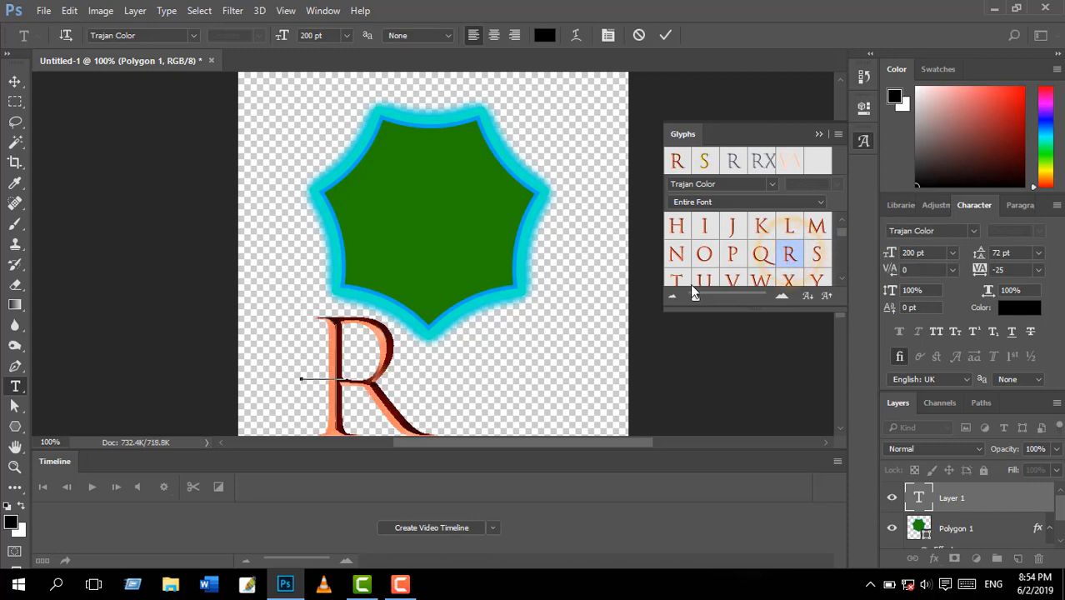
- Add the recently used gold S glyph after the R and move the RS text onto the middle of the polygon
{"action": "scroll", "coordinate": [715, 267], "scroll_direction": "down", "scroll_amount": 3}
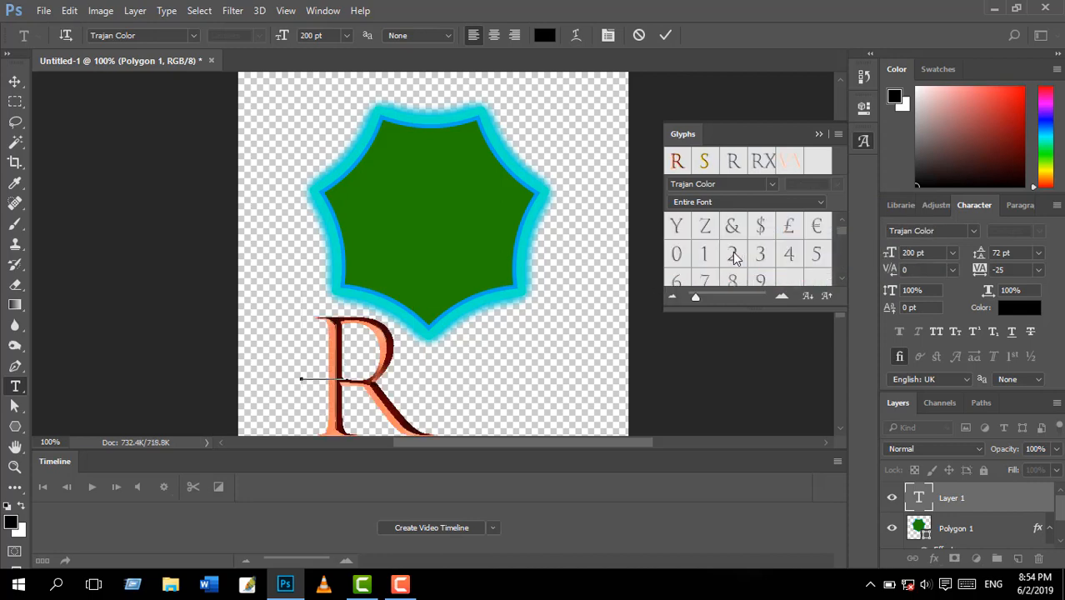
{"action": "double_click", "coordinate": [711, 170]}
{"action": "left_click", "coordinate": [815, 133]}
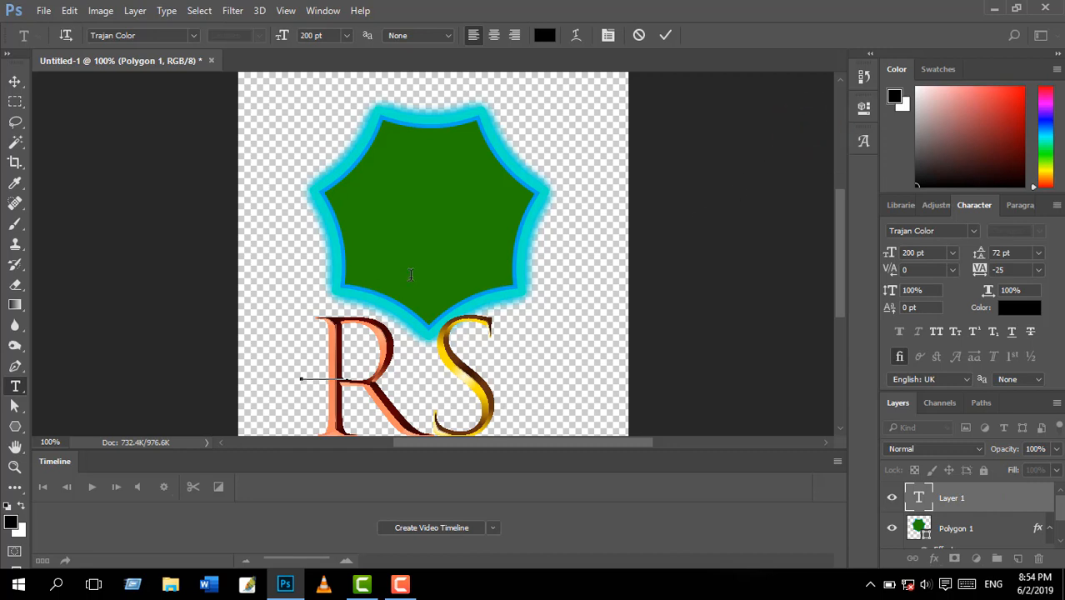
{"action": "left_click", "coordinate": [15, 80]}
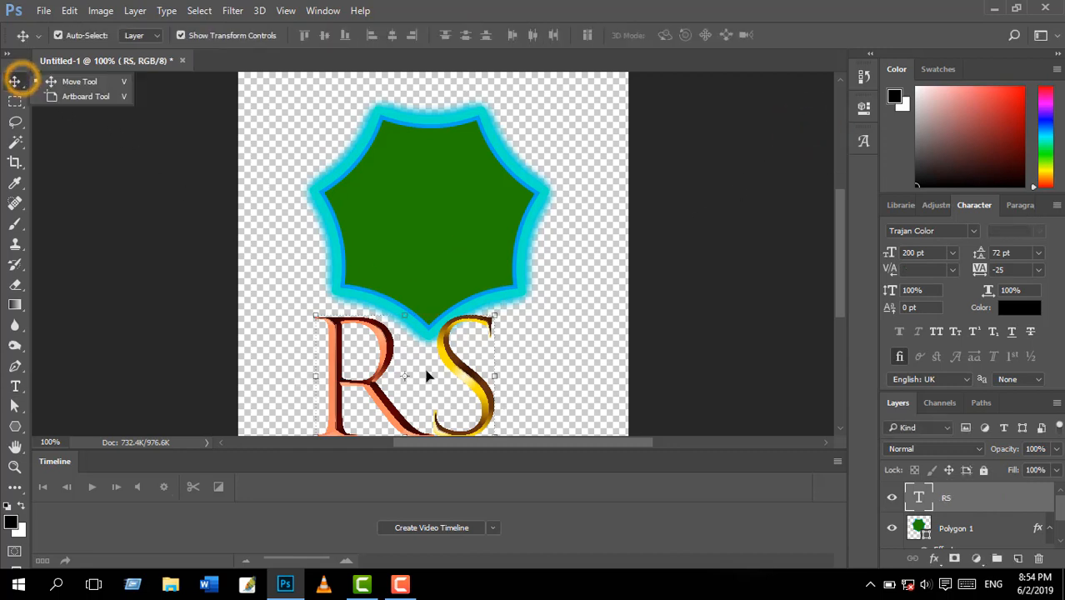
{"action": "left_click_drag", "start_coordinate": [389, 369], "coordinate": [417, 211]}
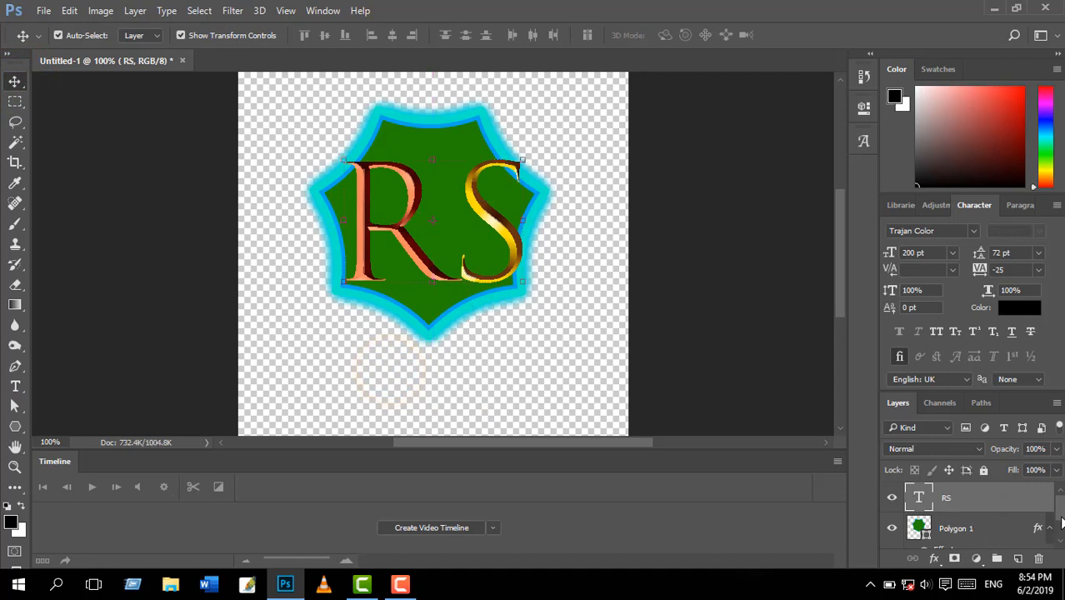
- Select the Polygon 1 layer and scale it up around the letters to about 116% width and 118% height
{"action": "left_click_drag", "start_coordinate": [1060, 510], "coordinate": [1060, 533]}
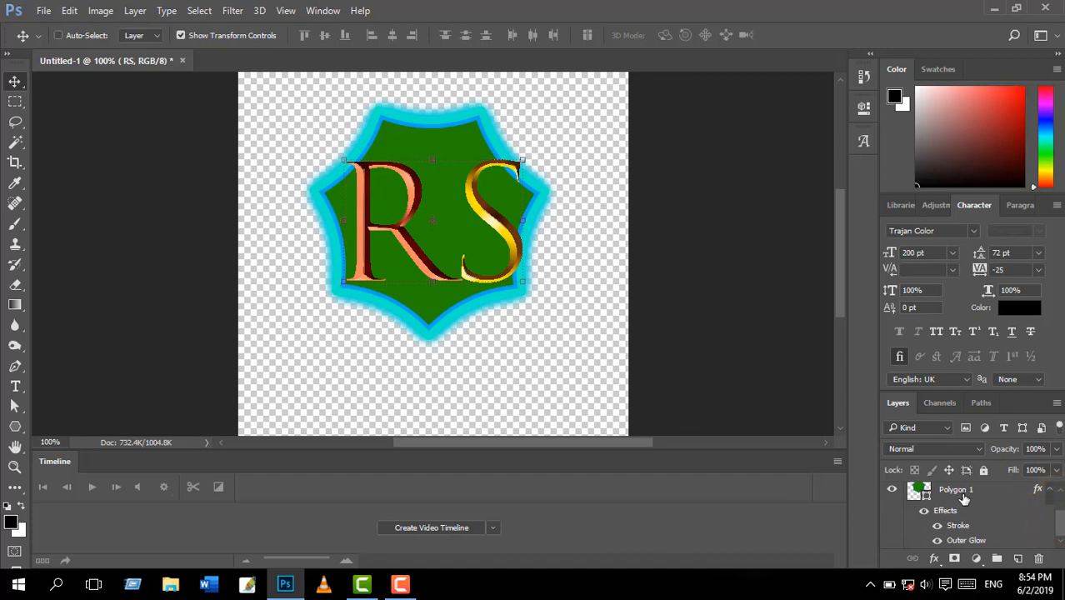
{"action": "left_click", "coordinate": [1048, 490]}
{"action": "left_click", "coordinate": [955, 518]}
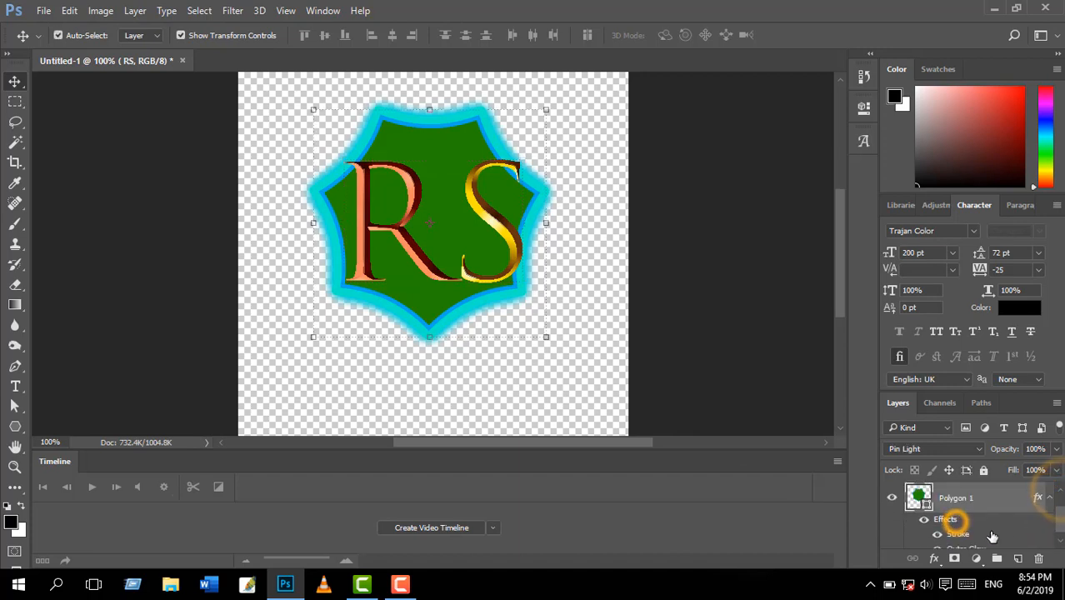
{"action": "left_click", "coordinate": [1061, 542]}
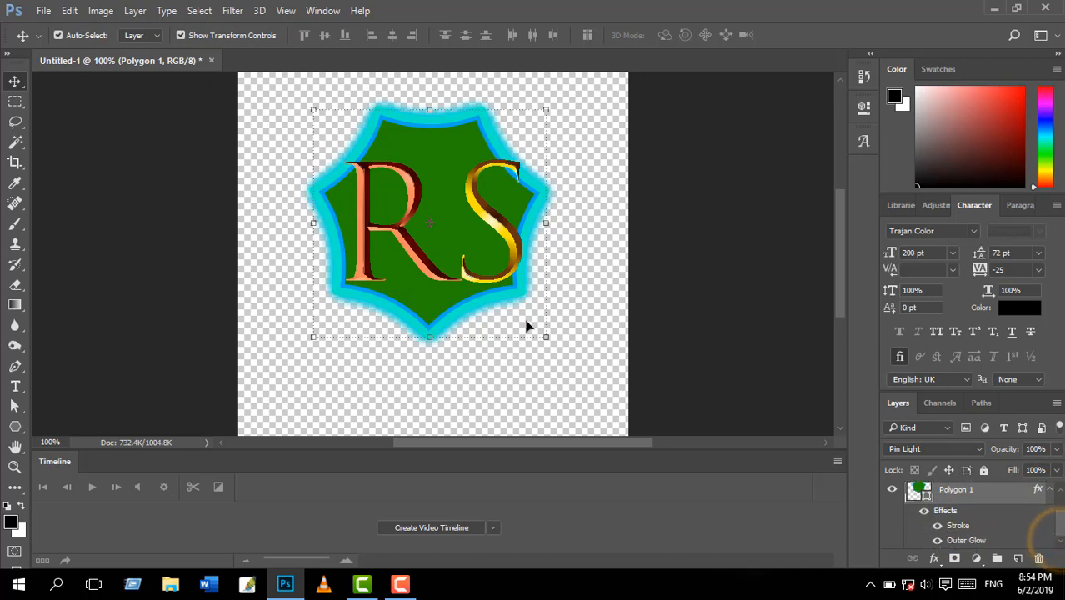
{"action": "left_click", "coordinate": [944, 508], "text": "ctrl"}
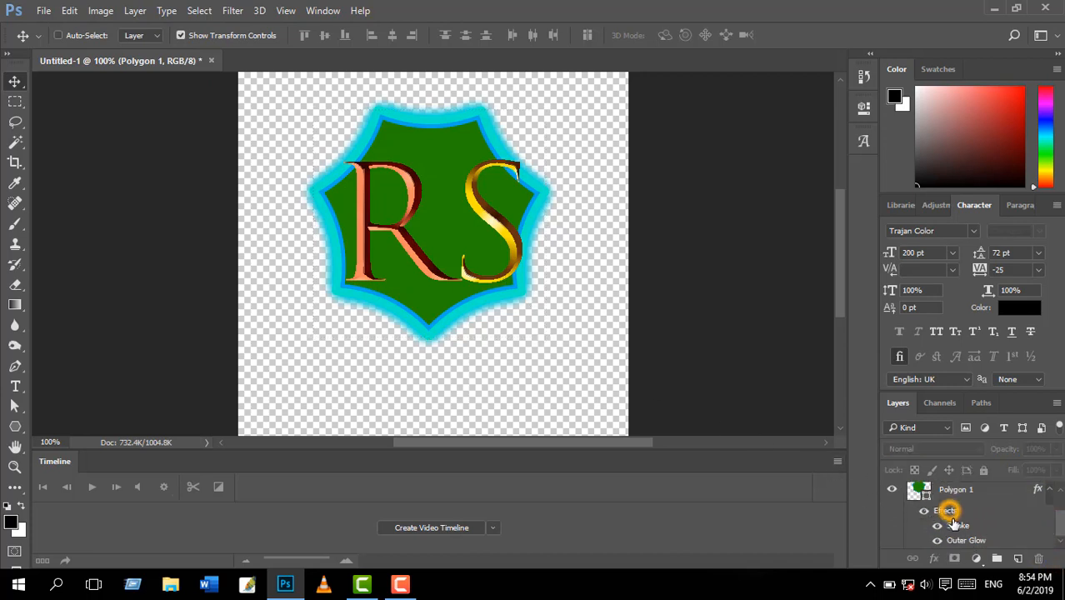
{"action": "left_click", "coordinate": [947, 493]}
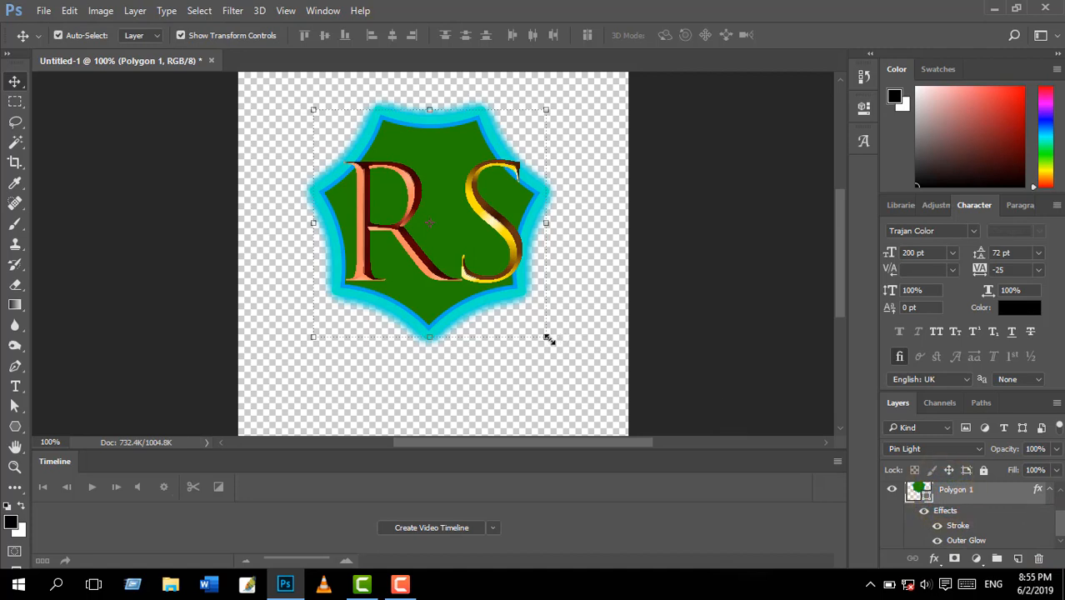
{"action": "left_click_drag", "start_coordinate": [547, 338], "coordinate": [584, 379]}
{"action": "left_click_drag", "start_coordinate": [518, 309], "coordinate": [502, 296]}
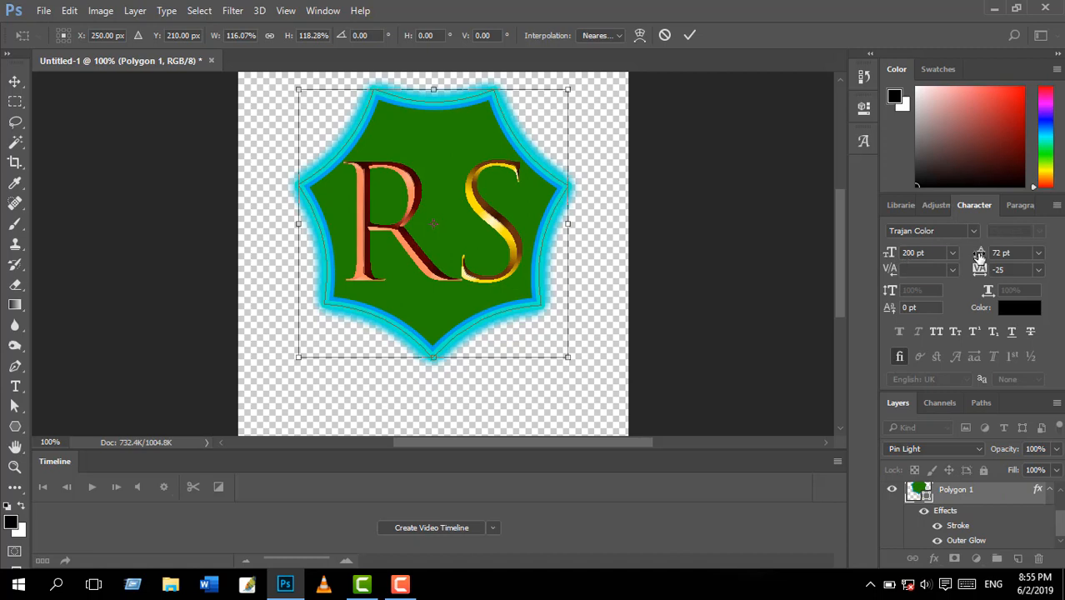
- Nudge the enlarged polygon up to Y 208 px and apply the transform
{"action": "key", "text": "Up"}
{"action": "key", "text": "Up"}
{"action": "key", "text": "Up"}
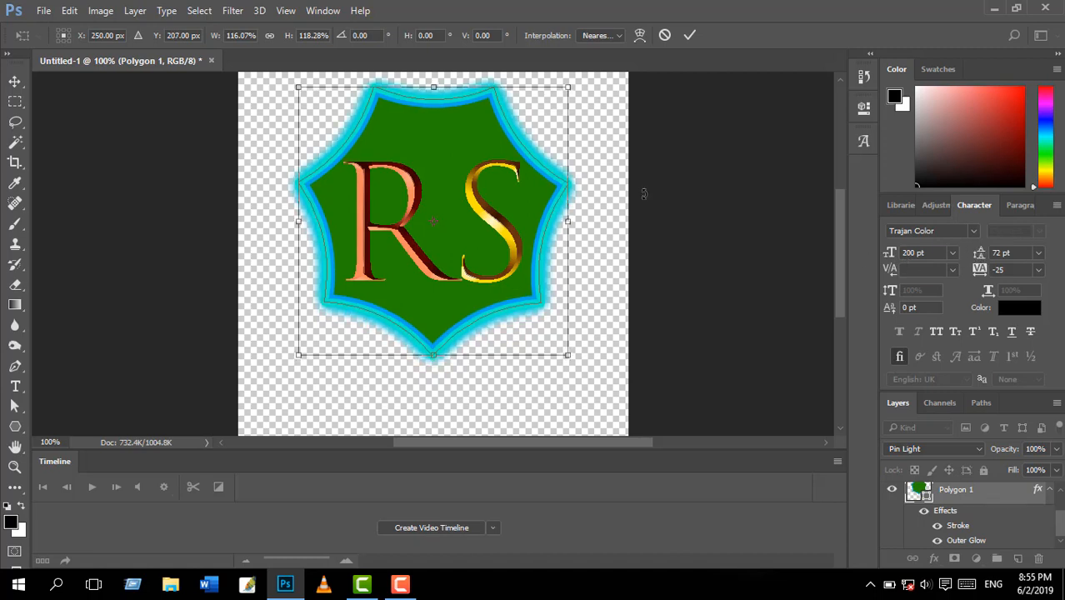
{"action": "key", "text": "Down"}
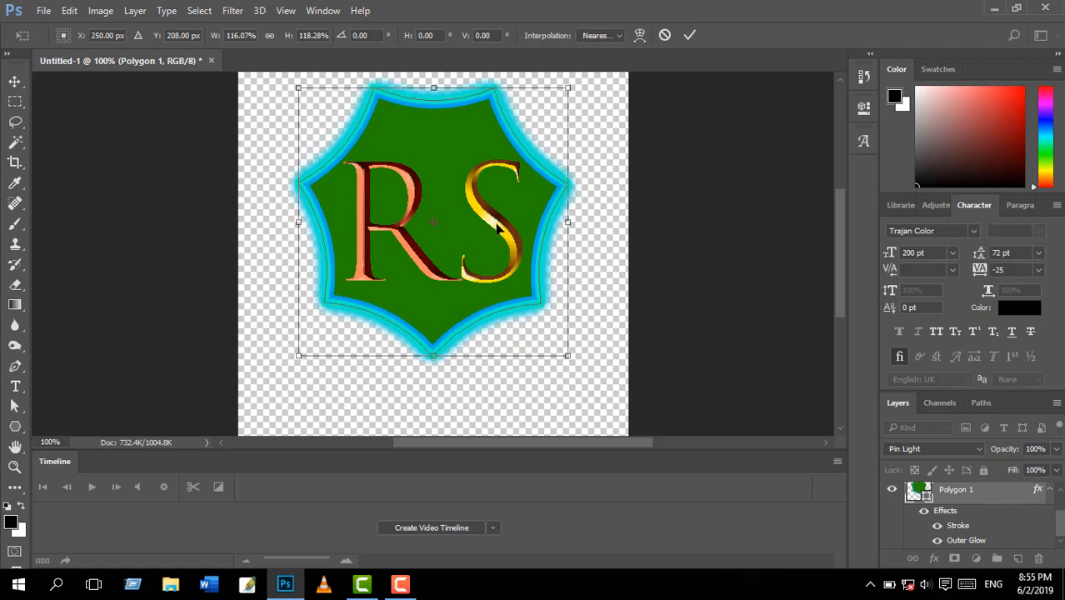
{"action": "key", "text": "Return"}
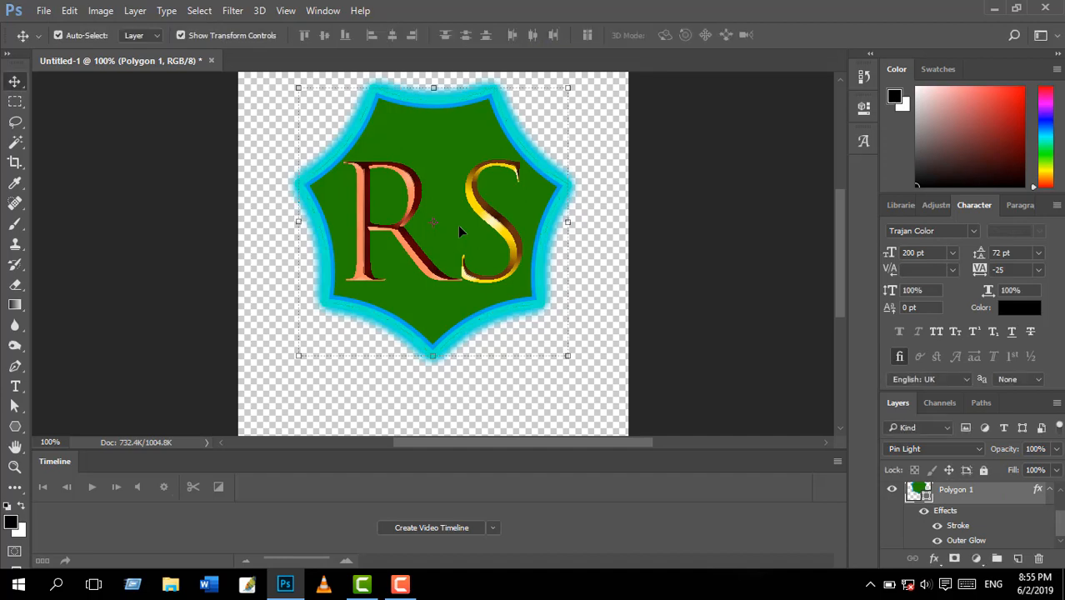
- Shift the RS text slightly down within the polygon and deselect it
{"action": "left_click_drag", "start_coordinate": [410, 202], "coordinate": [409, 211]}
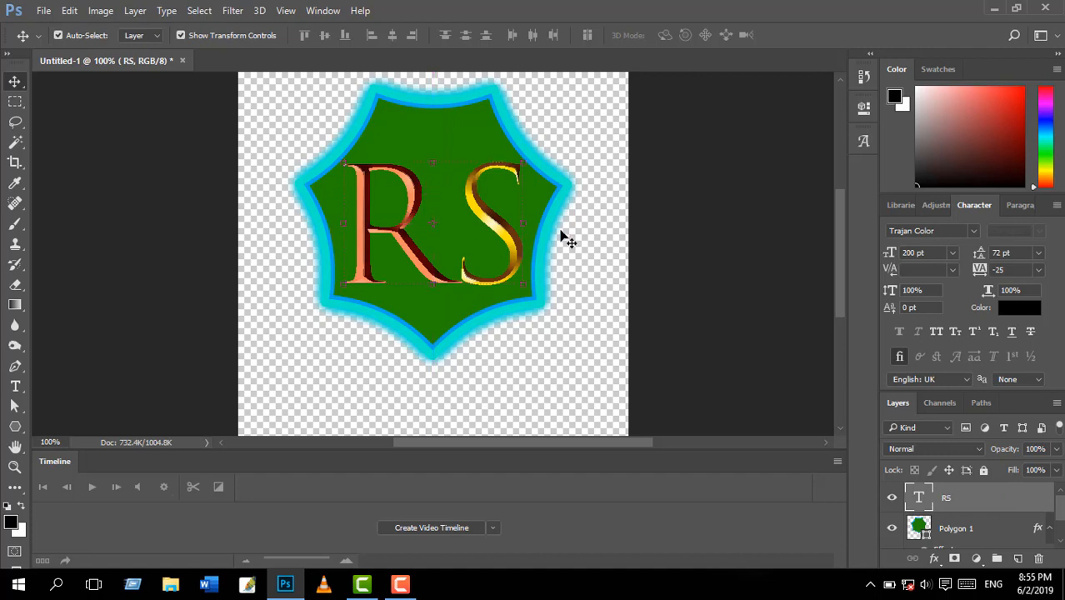
{"action": "left_click", "coordinate": [577, 282]}
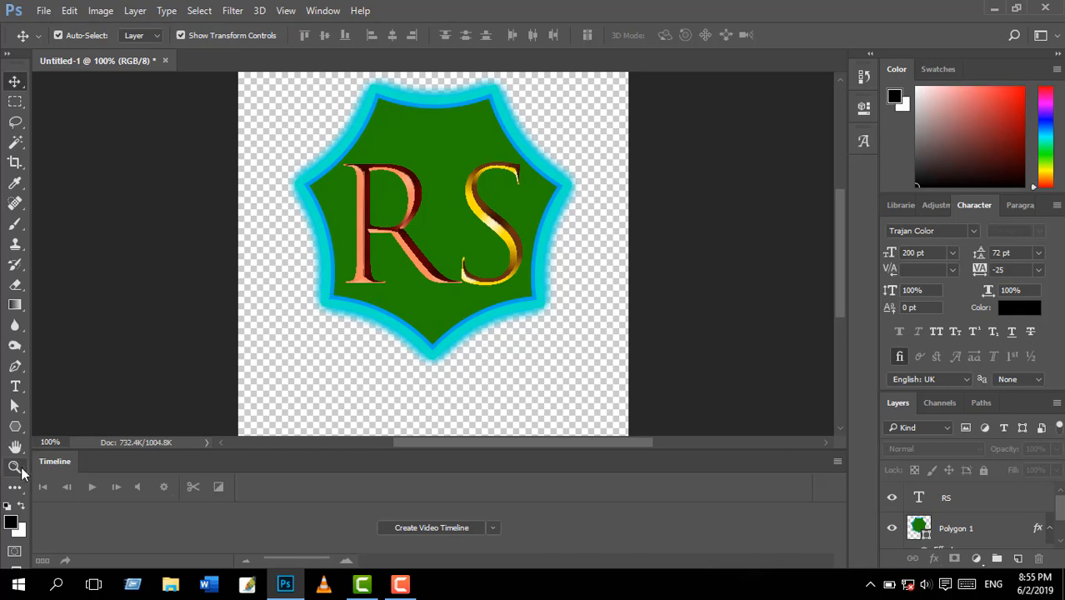
- Start a horizontal text layer below the polygon in Times New Roman Regular at 72 pt
{"action": "left_click", "coordinate": [15, 386]}
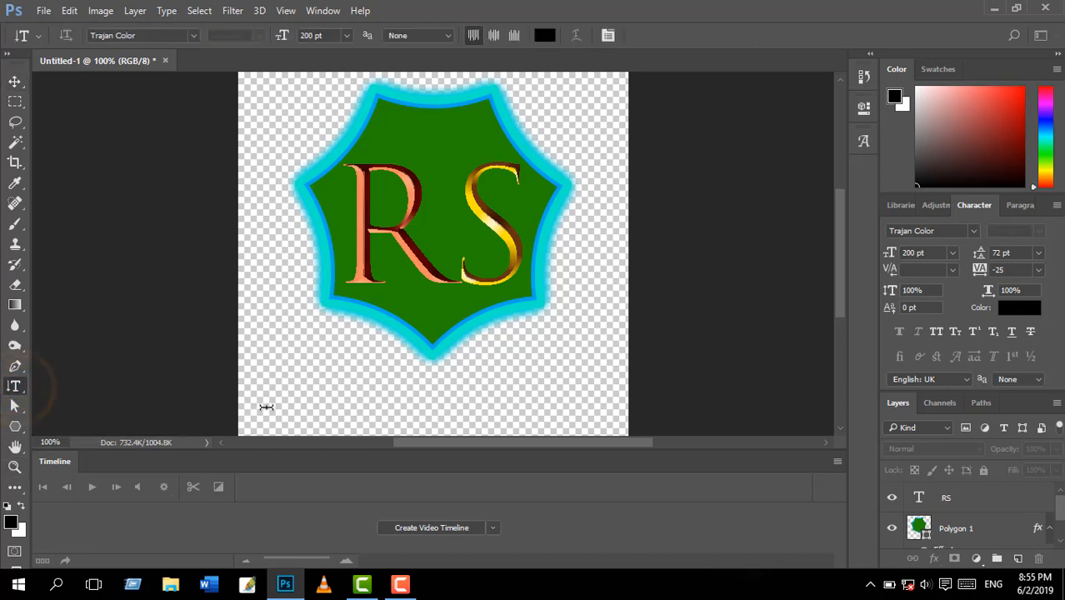
{"action": "right_click", "coordinate": [36, 381]}
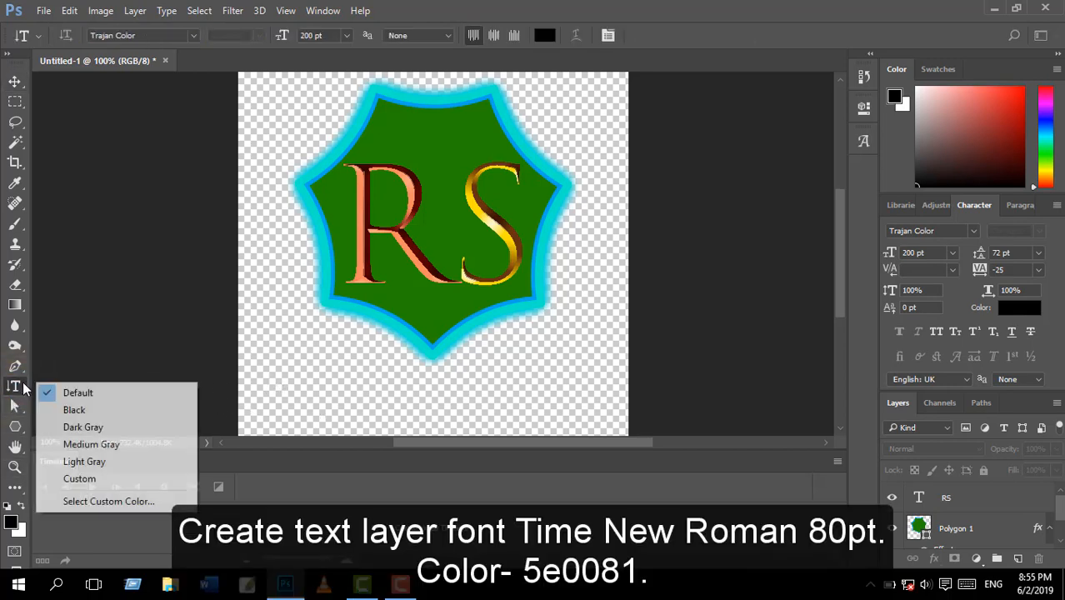
{"action": "right_click", "coordinate": [22, 388]}
{"action": "left_click", "coordinate": [54, 386]}
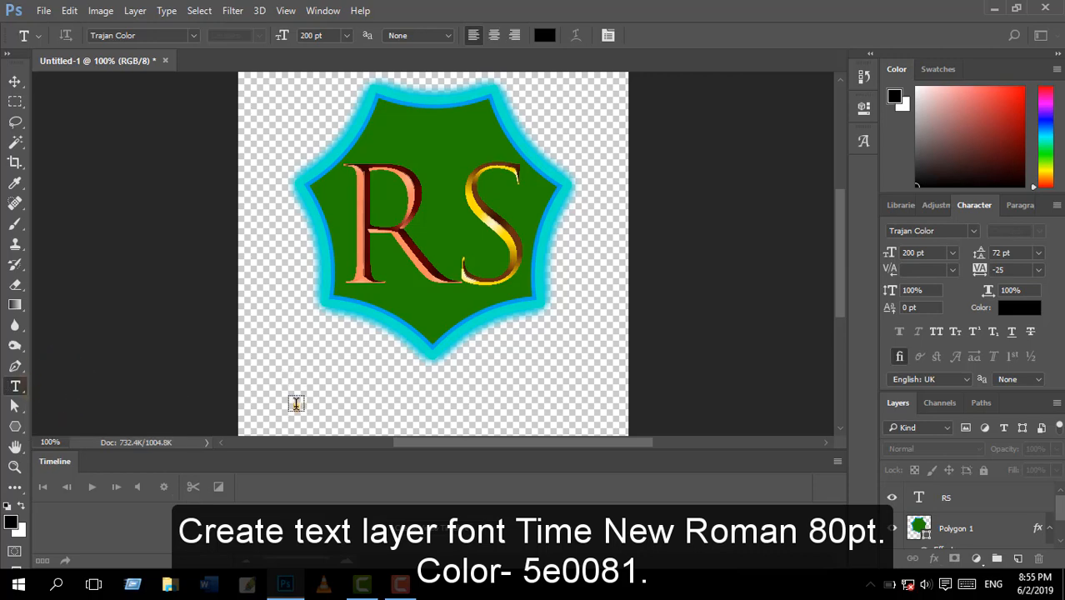
{"action": "left_click", "coordinate": [296, 406]}
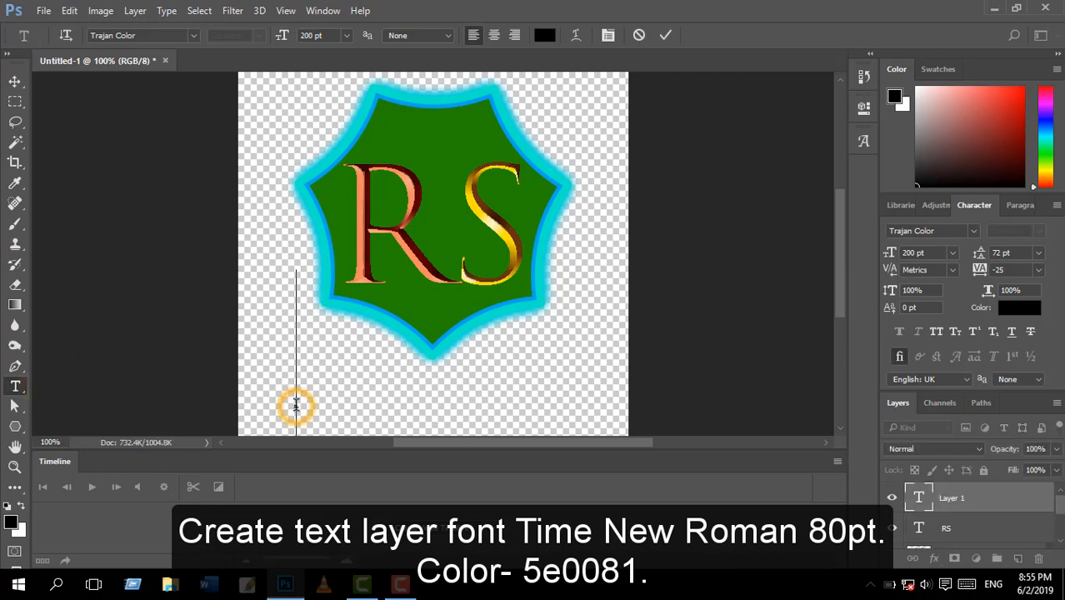
{"action": "left_click", "coordinate": [346, 34]}
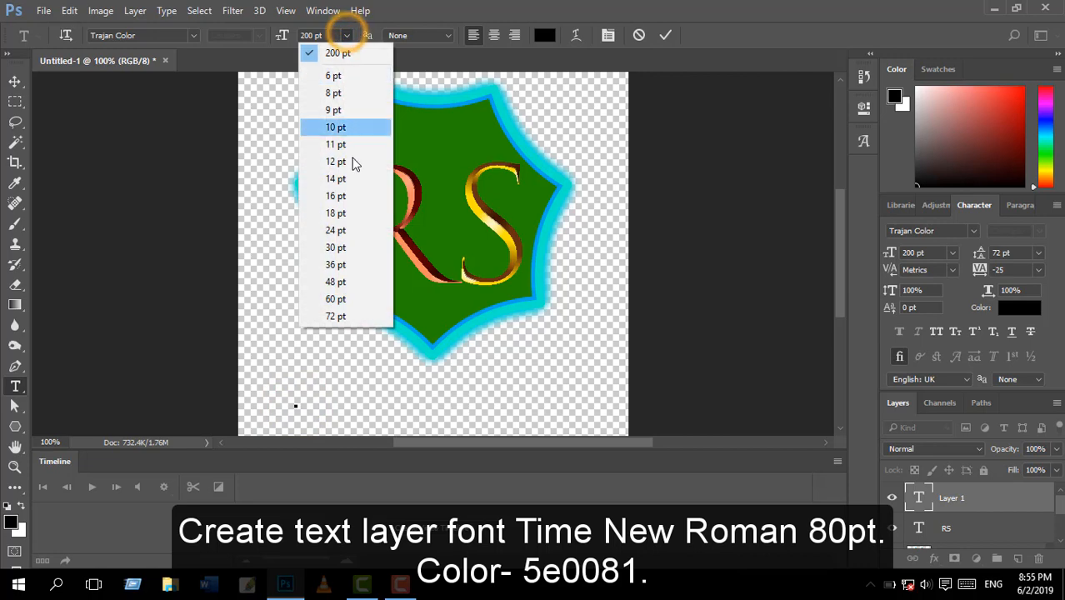
{"action": "left_click", "coordinate": [335, 317]}
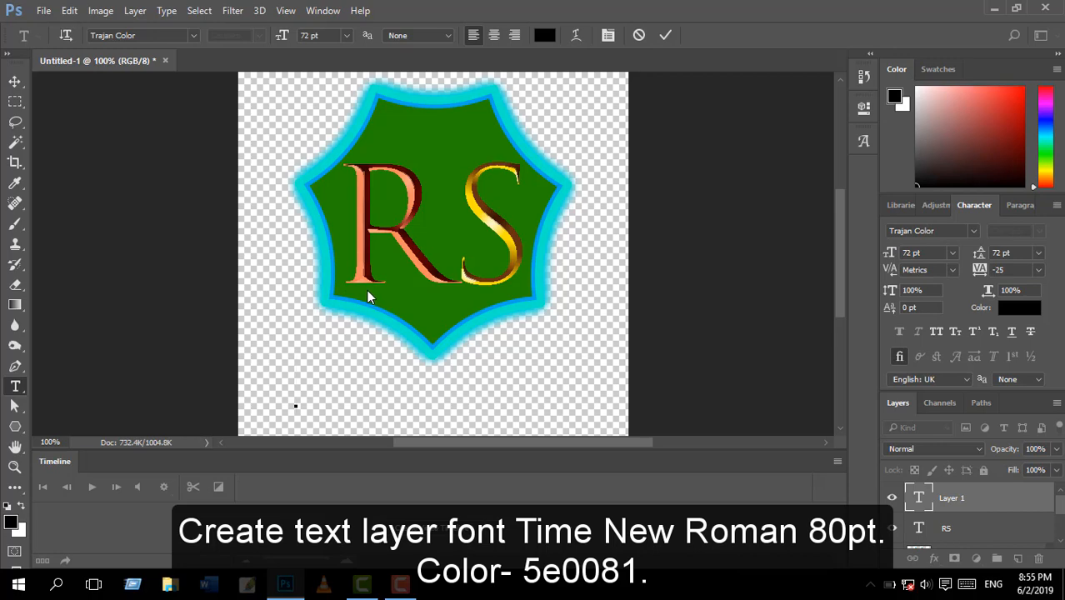
{"action": "left_click", "coordinate": [193, 36]}
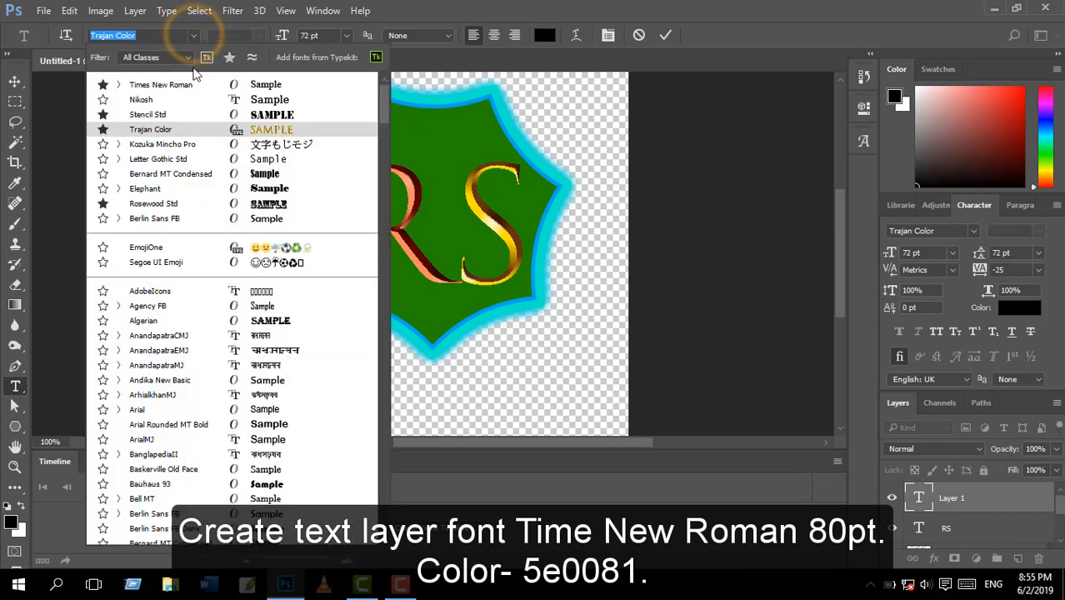
{"action": "left_click", "coordinate": [163, 85]}
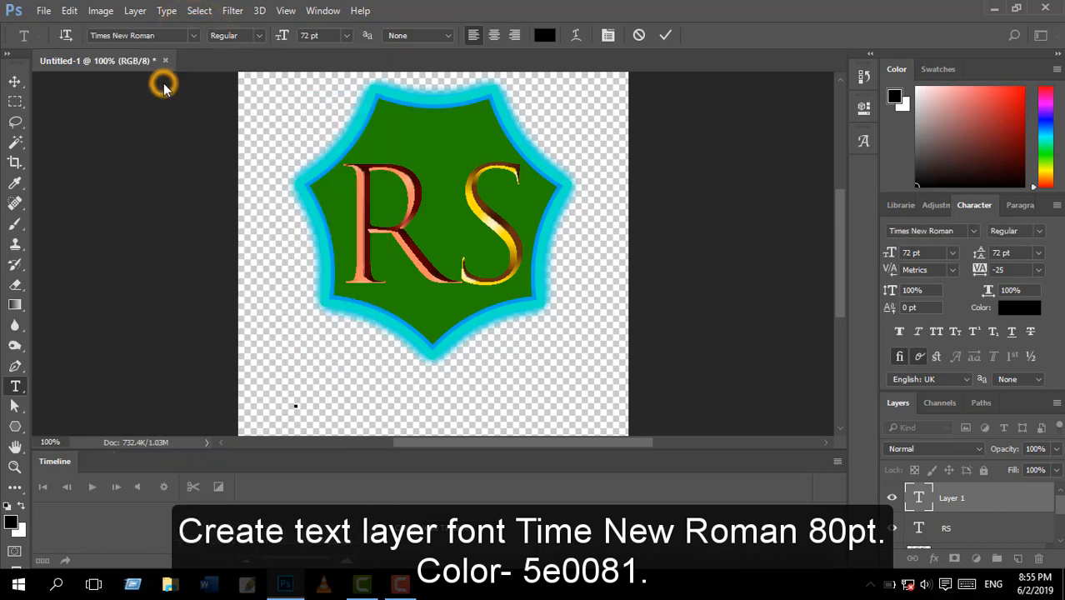
- Enter the text "Right Side" in the new layer below the badge
{"action": "left_click", "coordinate": [295, 406]}
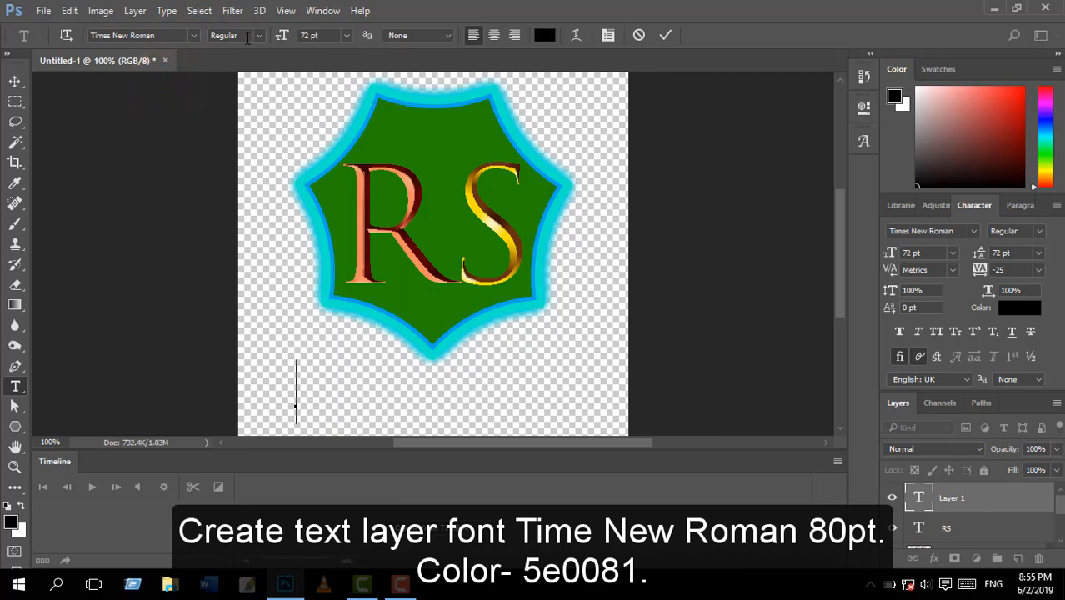
{"action": "type", "text": "Ri"}
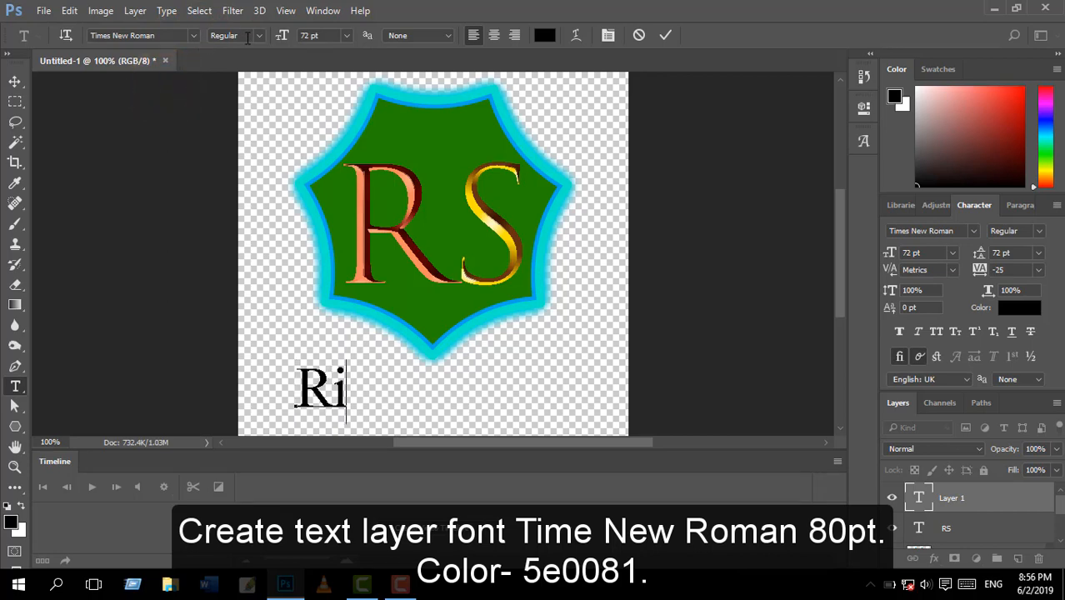
{"action": "type", "text": "g"}
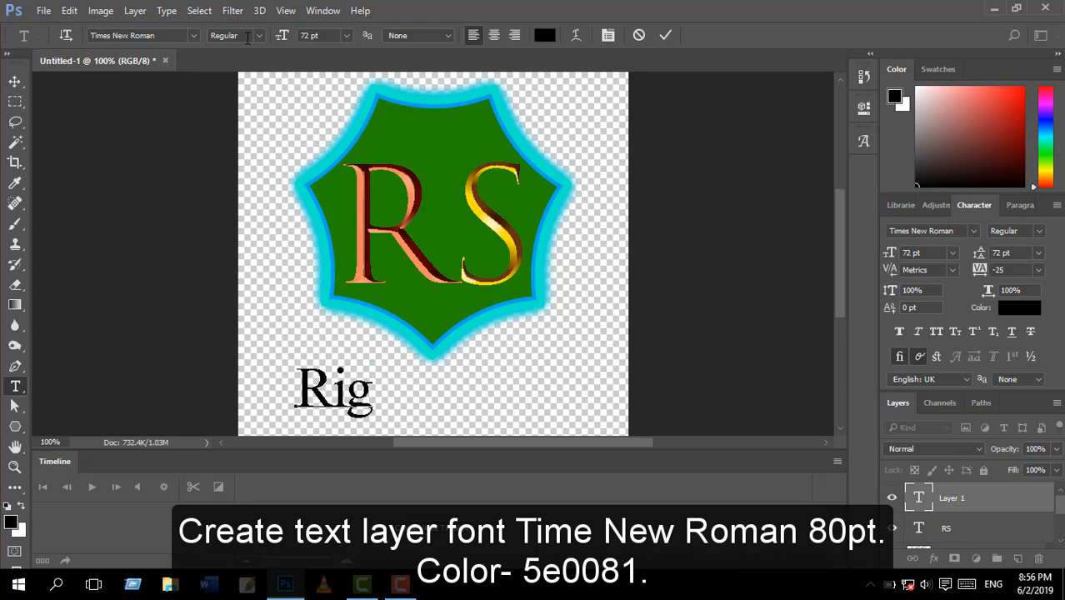
{"action": "type", "text": "ht"}
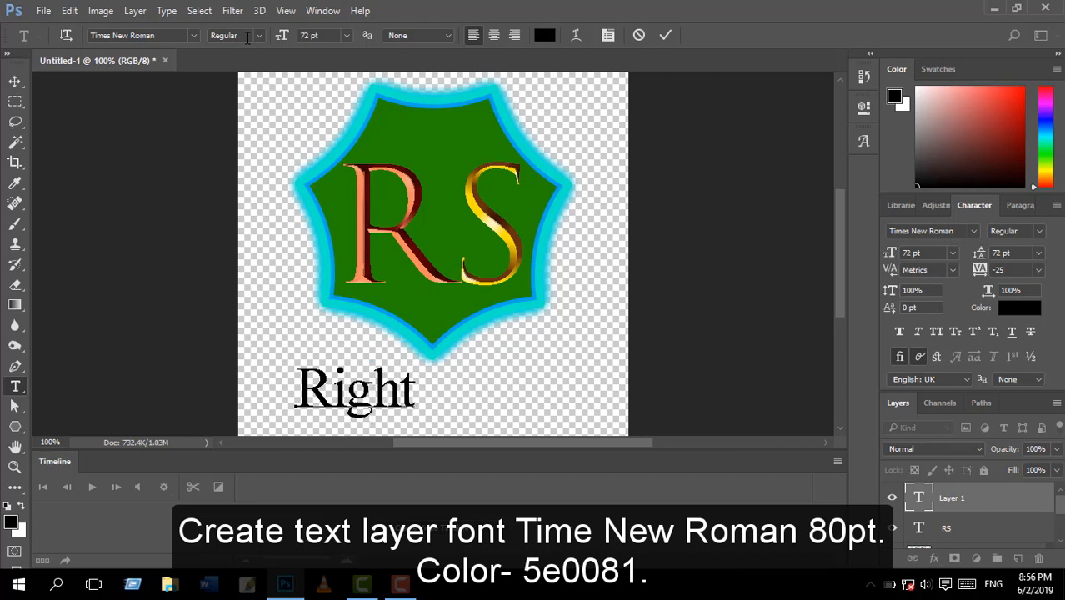
{"action": "type", "text": " s"}
{"action": "key", "text": "BackSpace"}
{"action": "type", "text": "Side"}
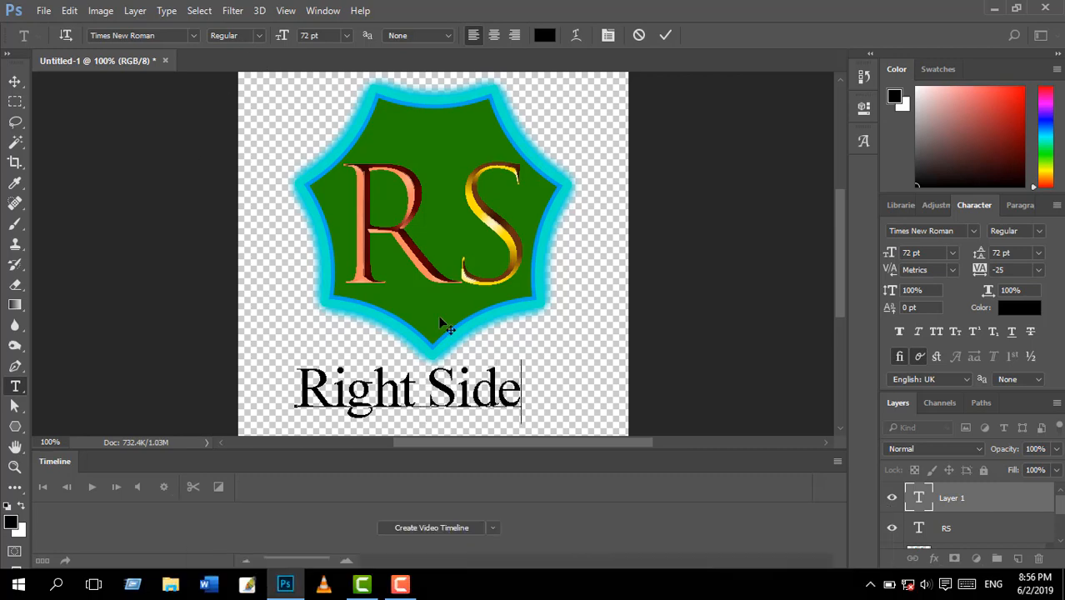
- Recolor the whole "Right Side" caption to purple #5e0081 and commit the text
{"action": "left_click_drag", "start_coordinate": [523, 388], "coordinate": [295, 388]}
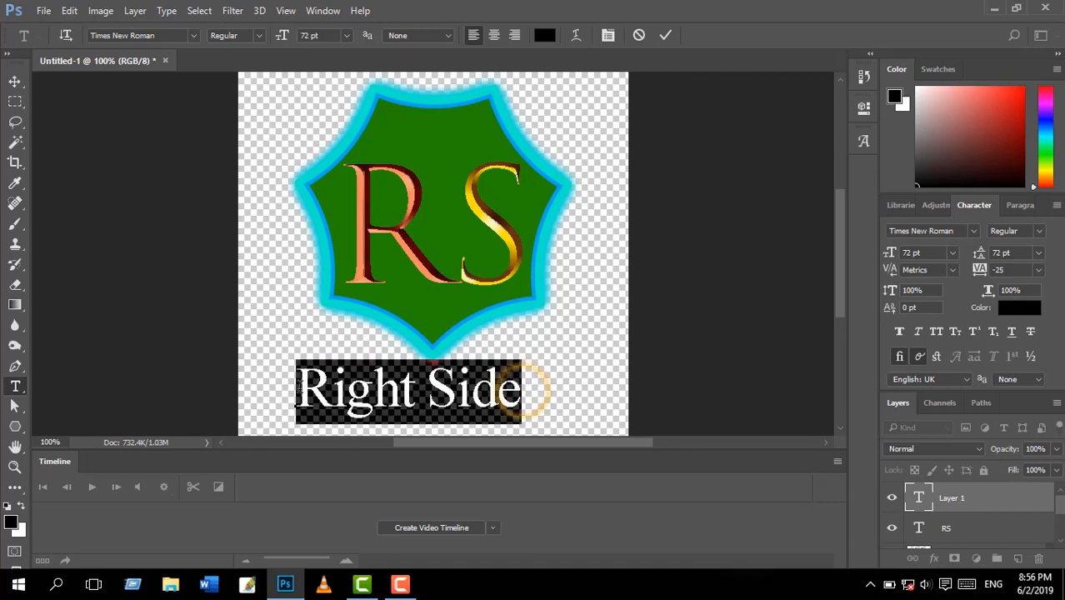
{"action": "left_click", "coordinate": [544, 35]}
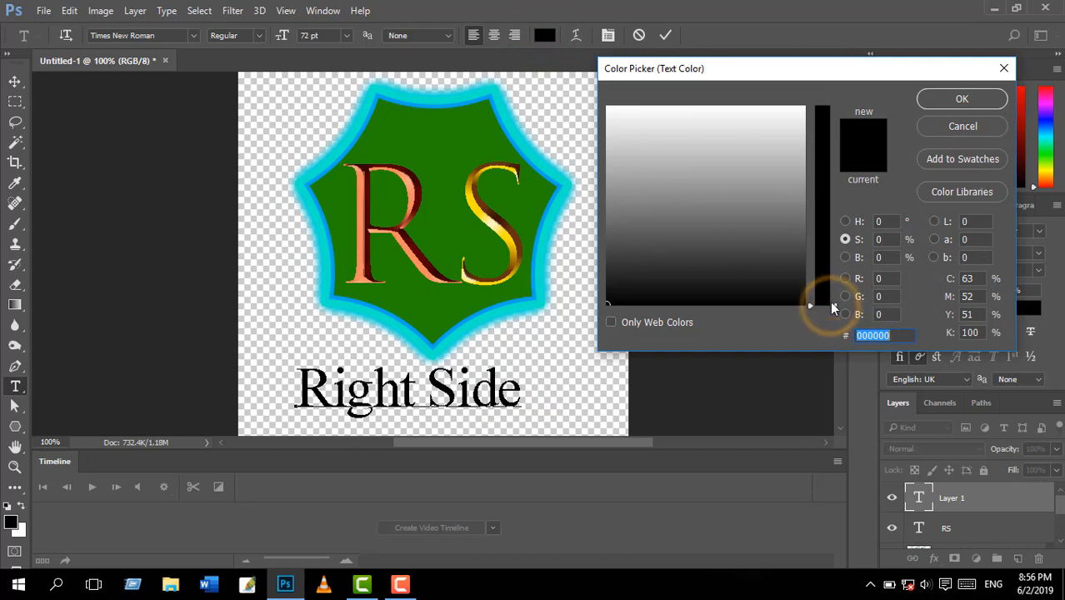
{"action": "left_click_drag", "start_coordinate": [831, 308], "coordinate": [818, 107]}
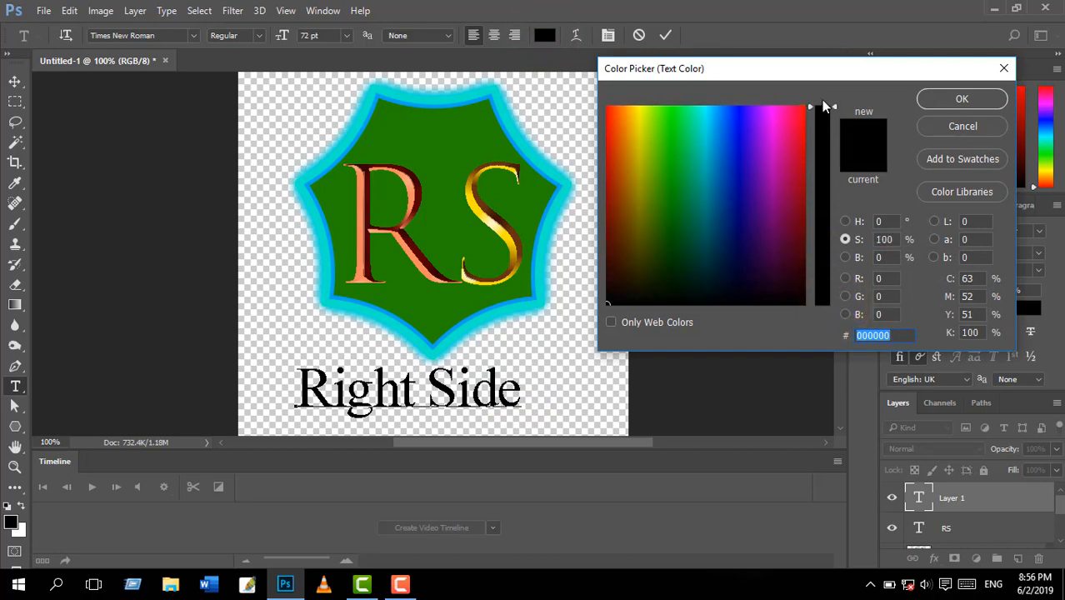
{"action": "left_click", "coordinate": [677, 155]}
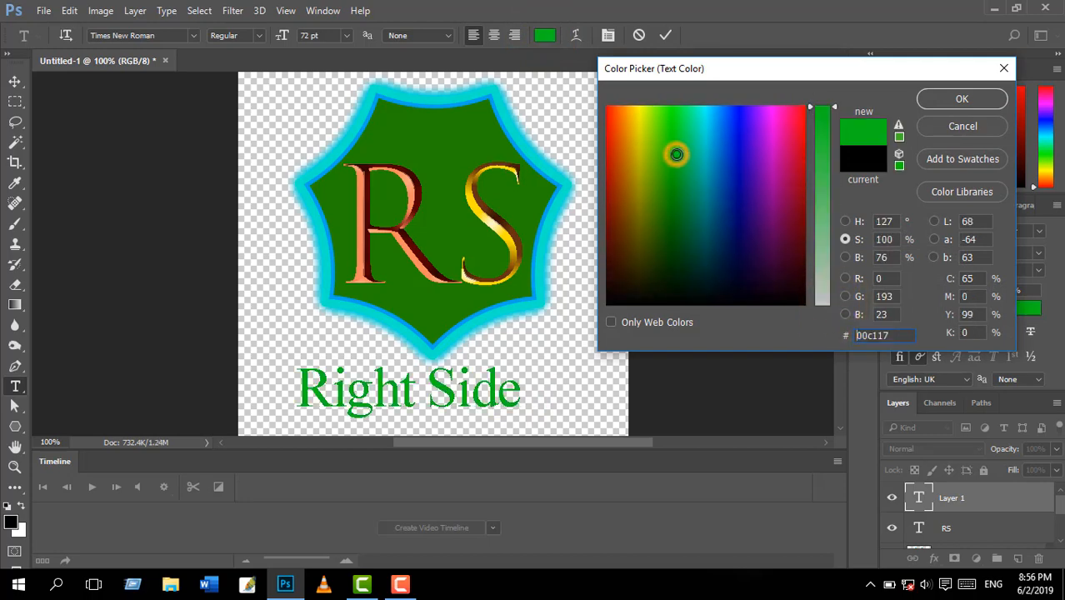
{"action": "left_click", "coordinate": [718, 159]}
{"action": "left_click", "coordinate": [705, 147]}
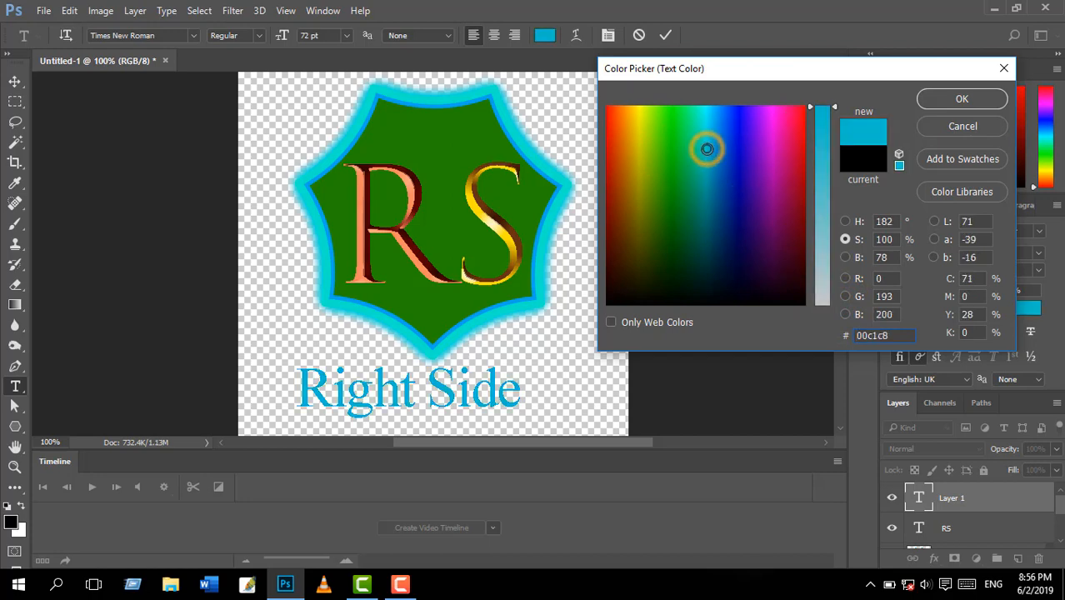
{"action": "left_click", "coordinate": [628, 138]}
{"action": "left_click", "coordinate": [630, 127]}
{"action": "mouse_move", "coordinate": [626, 128]}
{"action": "left_mouse_down"}
{"action": "mouse_move", "coordinate": [626, 168]}
{"action": "mouse_move", "coordinate": [764, 203]}
{"action": "left_mouse_up"}
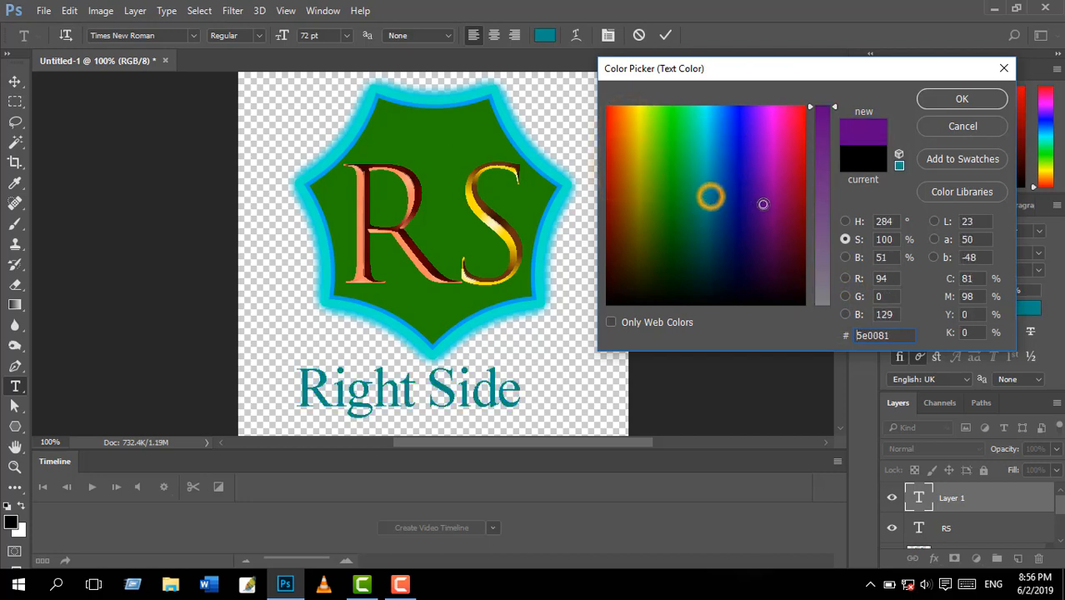
{"action": "left_click", "coordinate": [960, 99]}
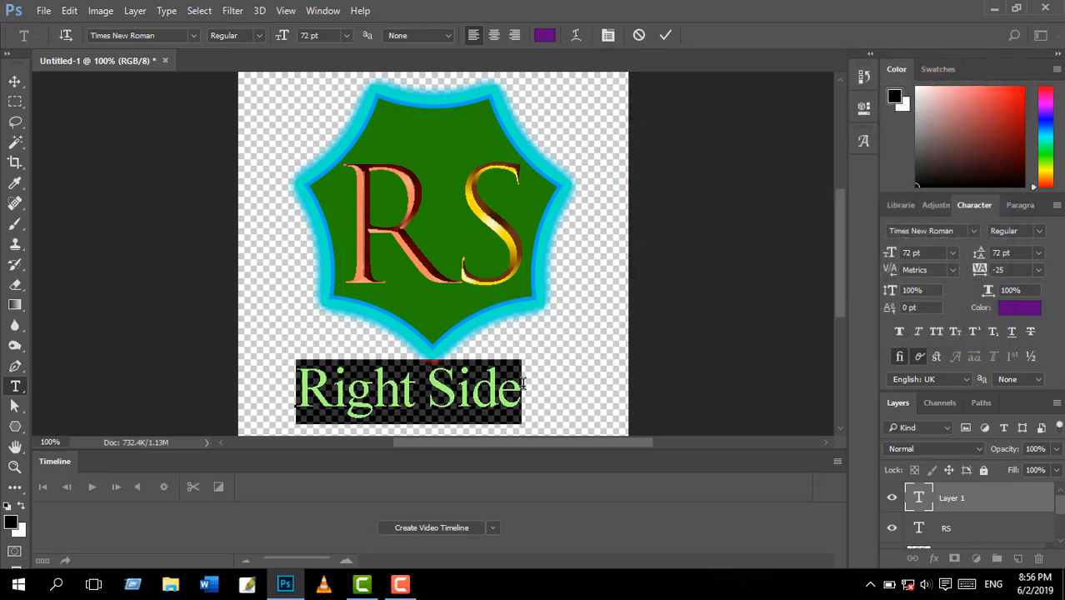
{"action": "left_click", "coordinate": [665, 35]}
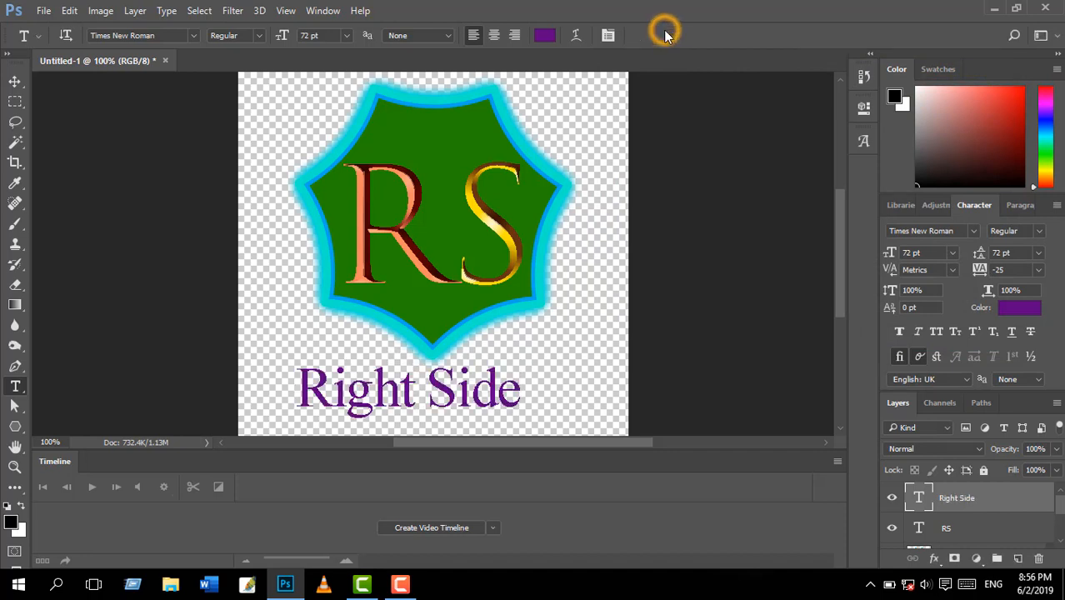
- Set the font size of the entire "Right Side" caption to 80 pt and commit the edit
{"action": "left_click_drag", "start_coordinate": [14, 81], "coordinate": [51, 81]}
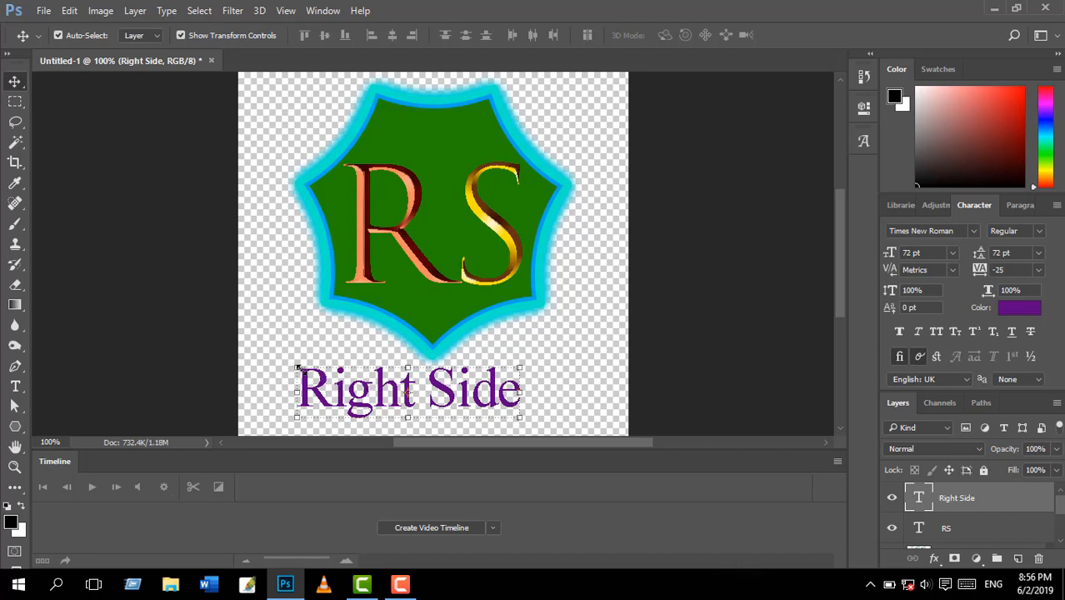
{"action": "left_click_drag", "start_coordinate": [14, 387], "coordinate": [76, 385]}
{"action": "left_click", "coordinate": [386, 394]}
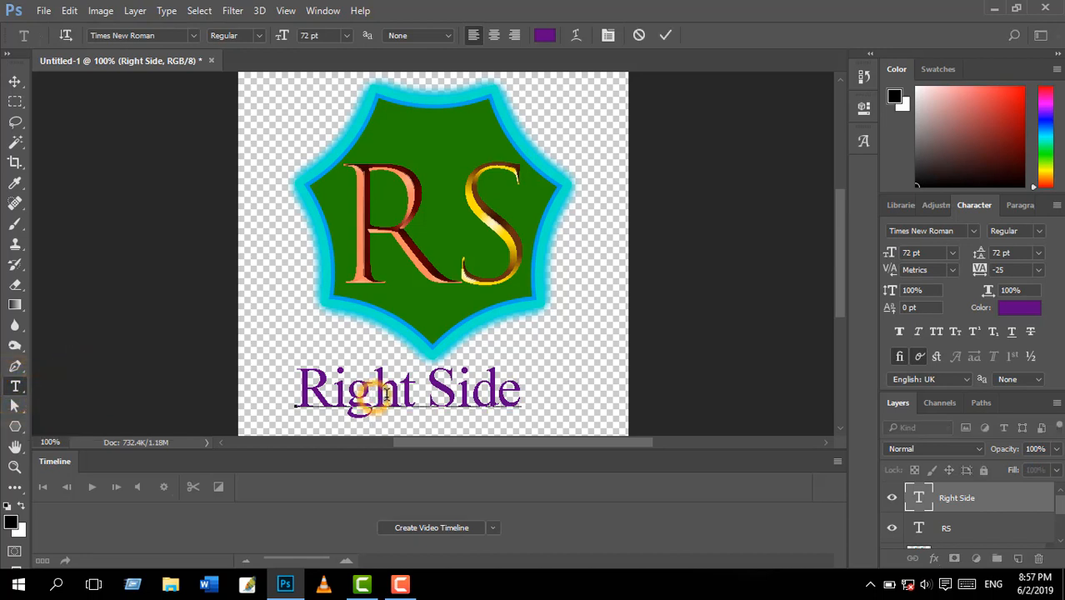
{"action": "key", "text": "ctrl+a"}
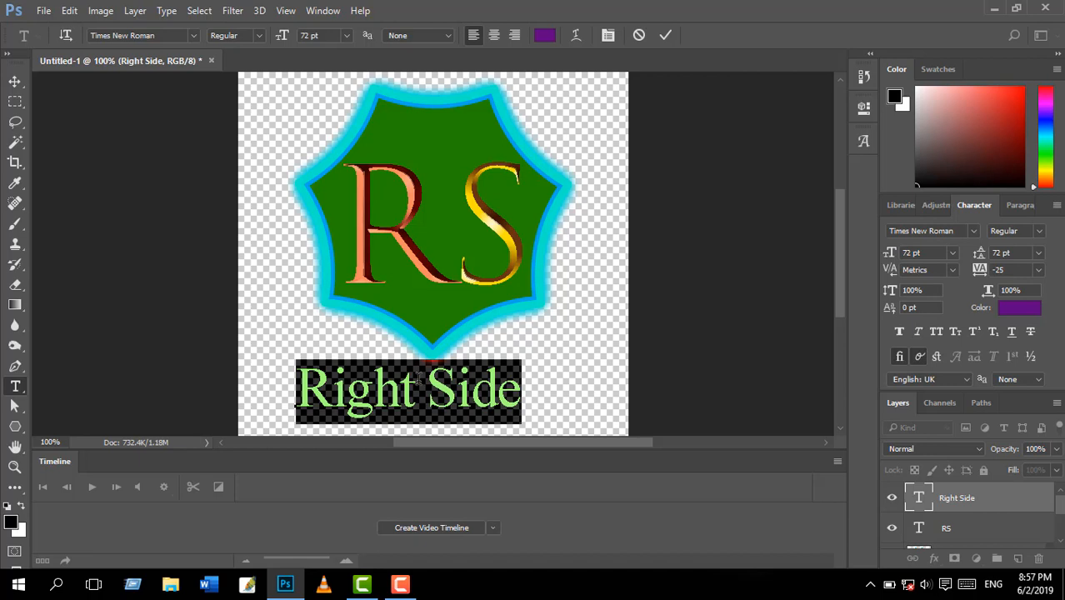
{"action": "left_click", "coordinate": [305, 36]}
{"action": "type", "text": "80"}
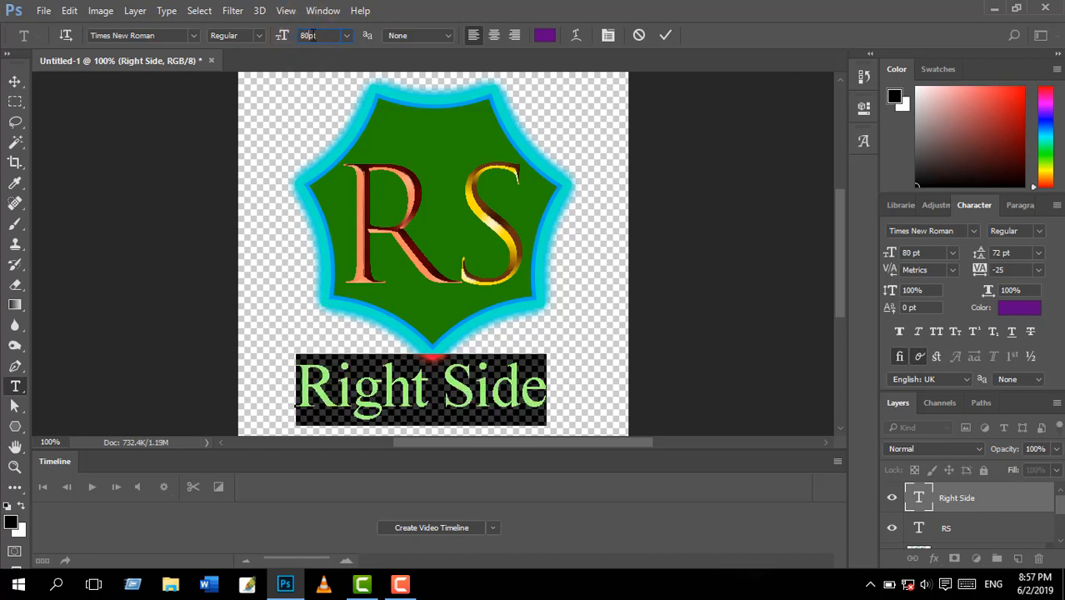
{"action": "left_click", "coordinate": [598, 340]}
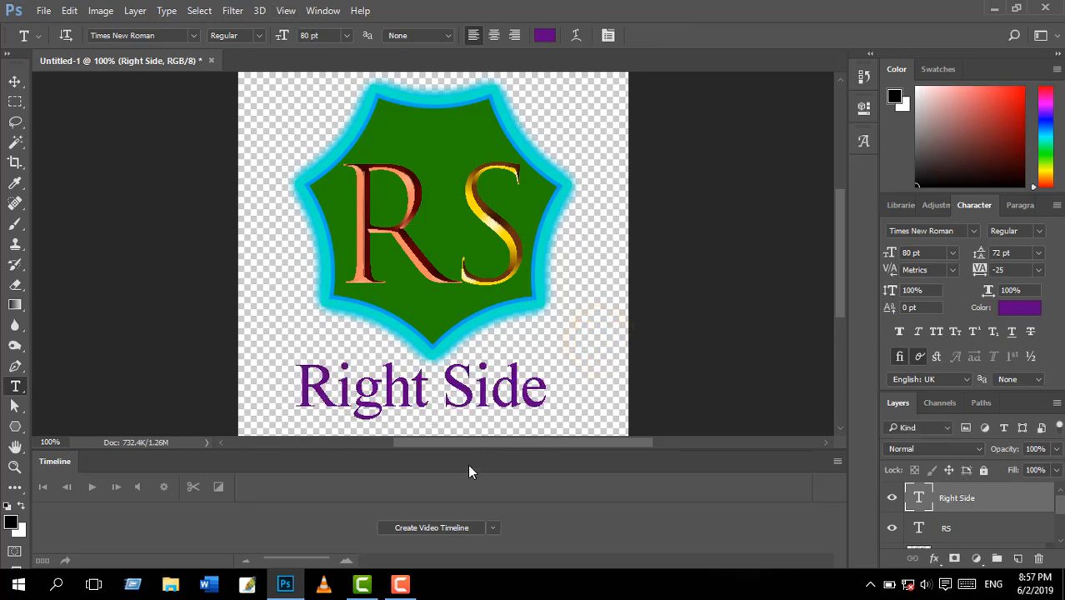
- Move the "Right Side" caption slightly down from the badge and stretch its width to about 108% to match the polygon
{"action": "left_click", "coordinate": [15, 81]}
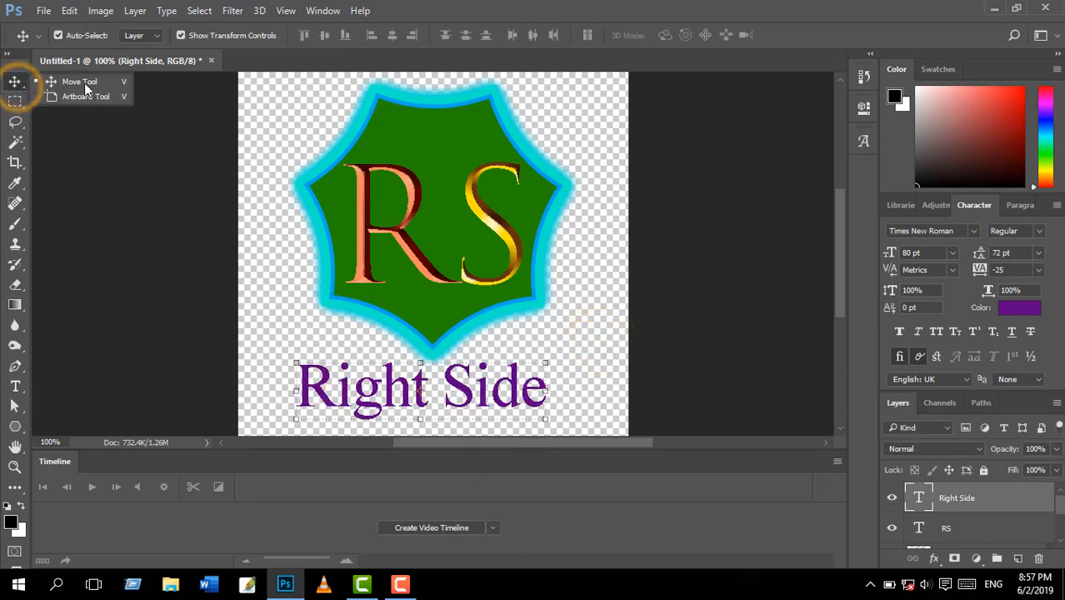
{"action": "left_click", "coordinate": [85, 83]}
{"action": "left_click_drag", "start_coordinate": [406, 388], "coordinate": [411, 401]}
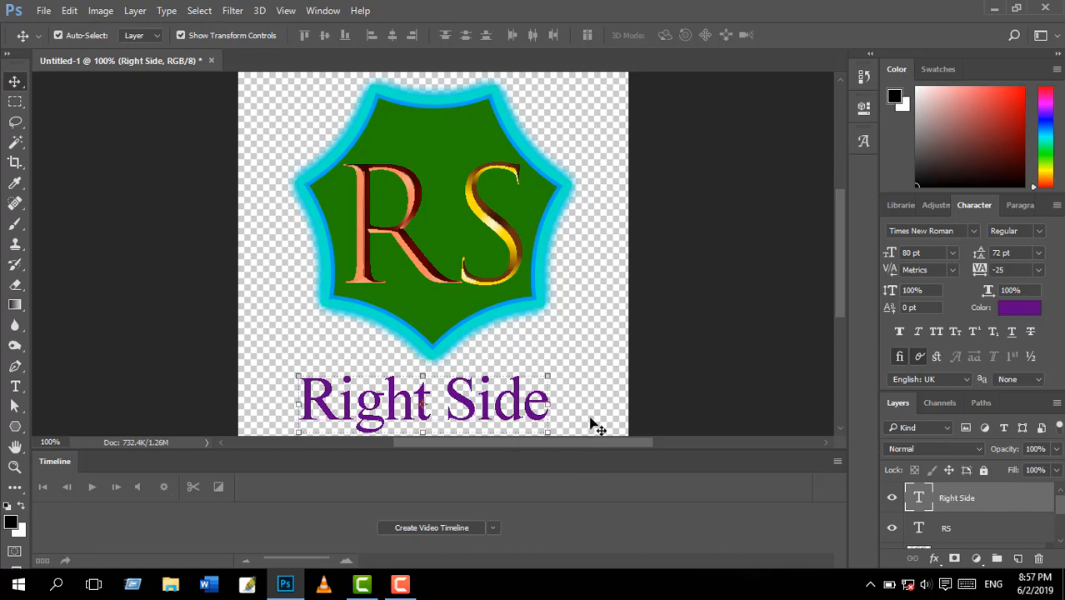
{"action": "left_click_drag", "start_coordinate": [554, 403], "coordinate": [576, 404]}
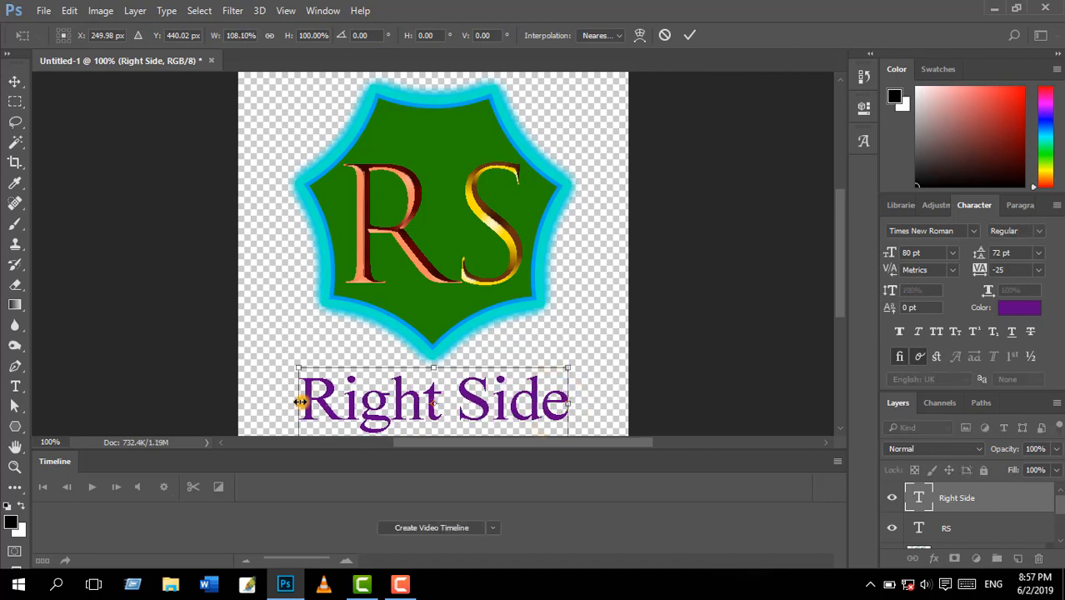
{"action": "mouse_move", "coordinate": [298, 402]}
{"action": "left_mouse_down"}
{"action": "mouse_move", "coordinate": [282, 402]}
{"action": "mouse_move", "coordinate": [298, 403]}
{"action": "left_mouse_up"}
{"action": "key", "text": "Return"}
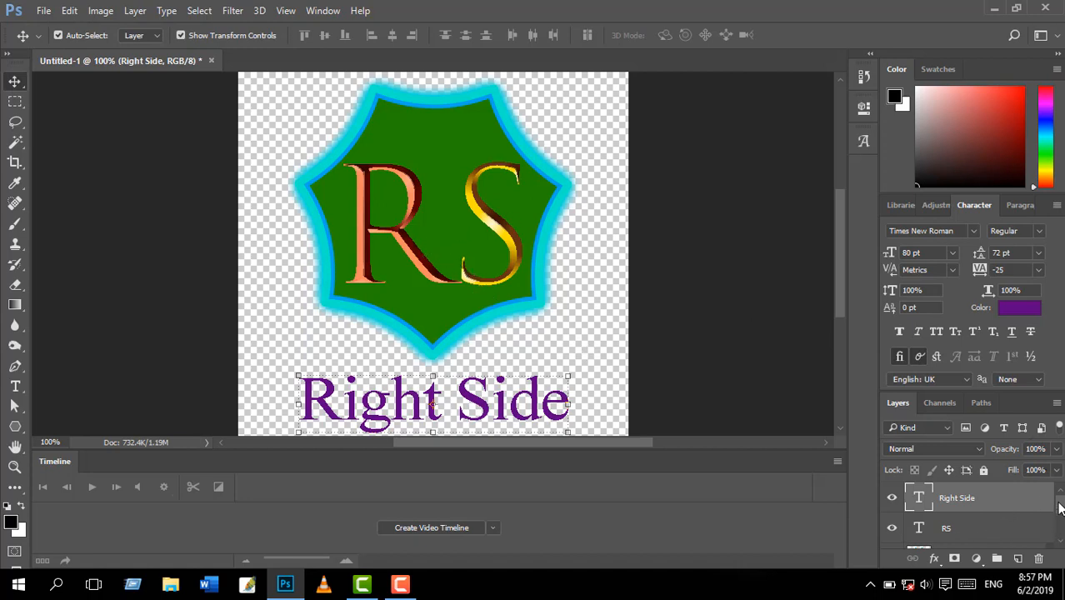
- Shift the RS text and Polygon 1 layers together slightly down toward the caption, and deselect them
{"action": "mouse_move", "coordinate": [1059, 508]}
{"action": "left_mouse_down"}
{"action": "mouse_move", "coordinate": [1061, 522]}
{"action": "mouse_move", "coordinate": [1061, 512]}
{"action": "left_mouse_up"}
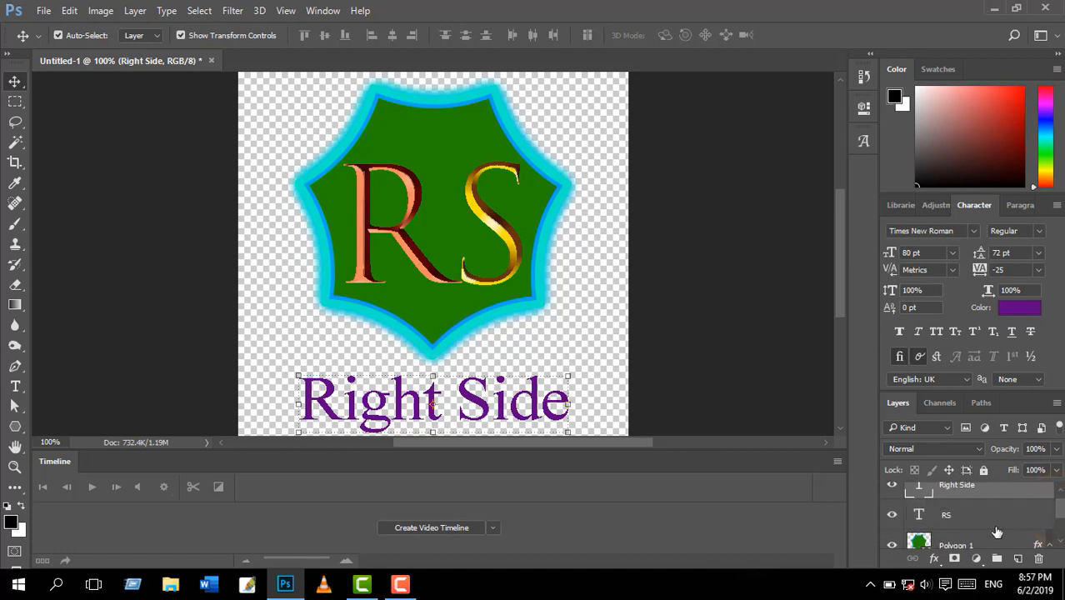
{"action": "left_click", "coordinate": [979, 517]}
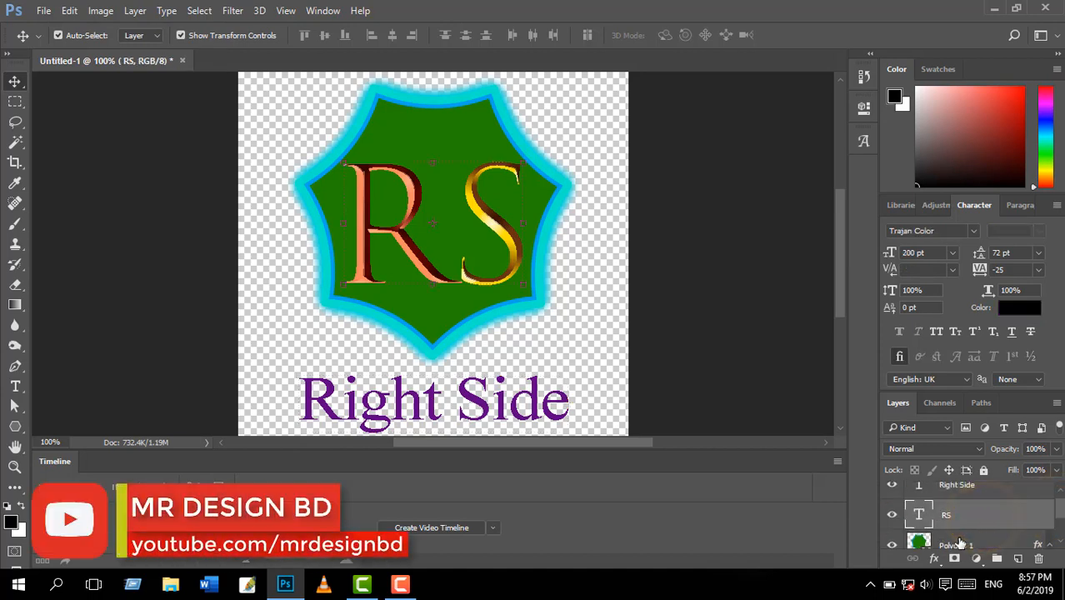
{"action": "key", "text": "ctrl"}
{"action": "left_click", "coordinate": [956, 546], "text": "ctrl"}
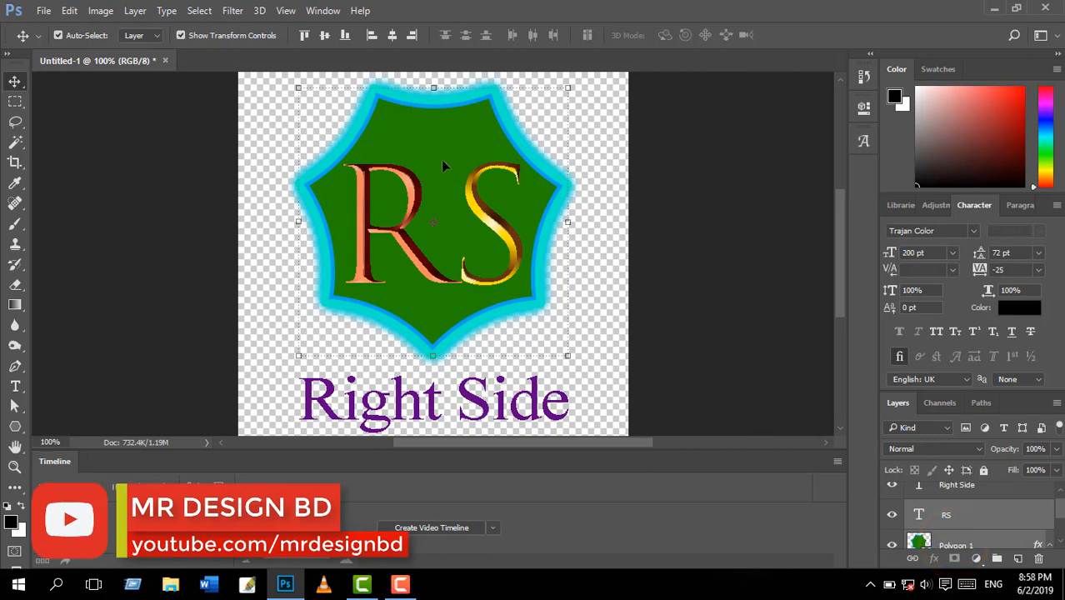
{"action": "left_click_drag", "start_coordinate": [441, 159], "coordinate": [442, 175]}
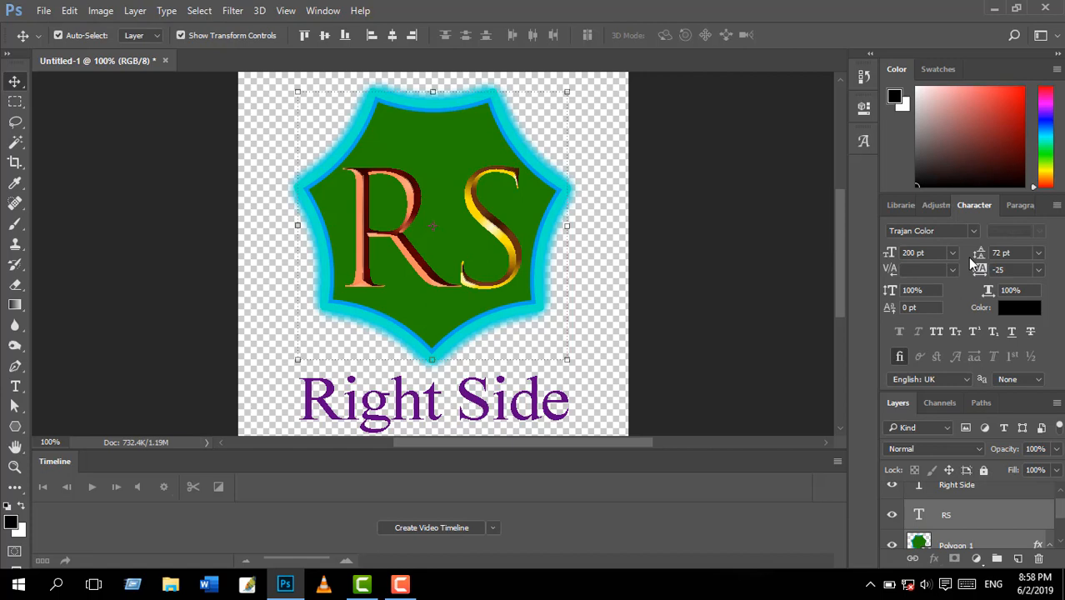
{"action": "left_click", "coordinate": [706, 210]}
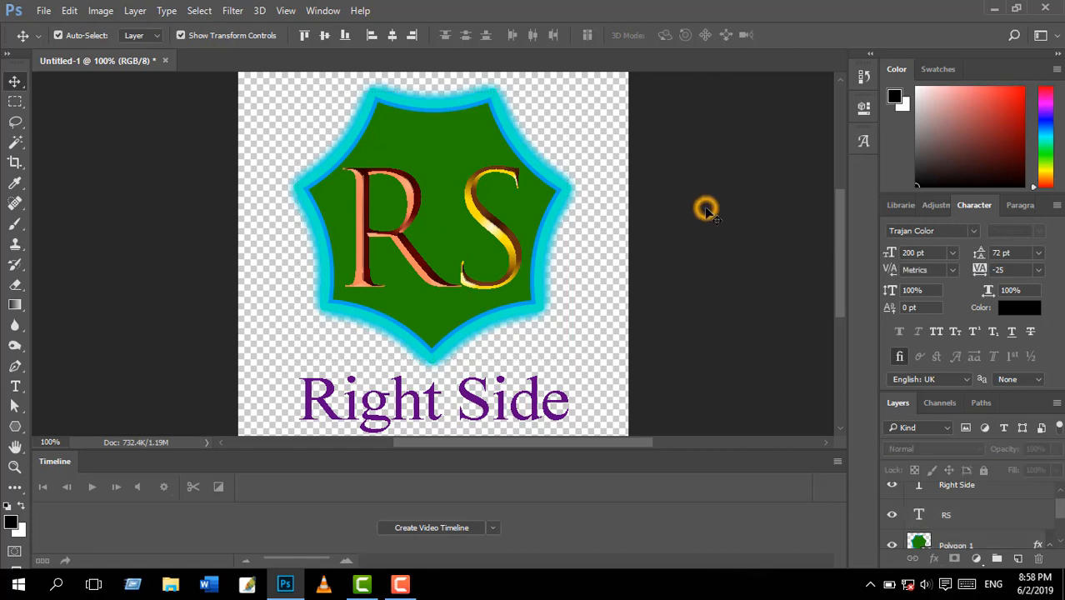
- Save a copy of the logo to the Desktop in PNG format as "logo rs", accepting the PNG options
{"action": "left_click", "coordinate": [44, 10]}
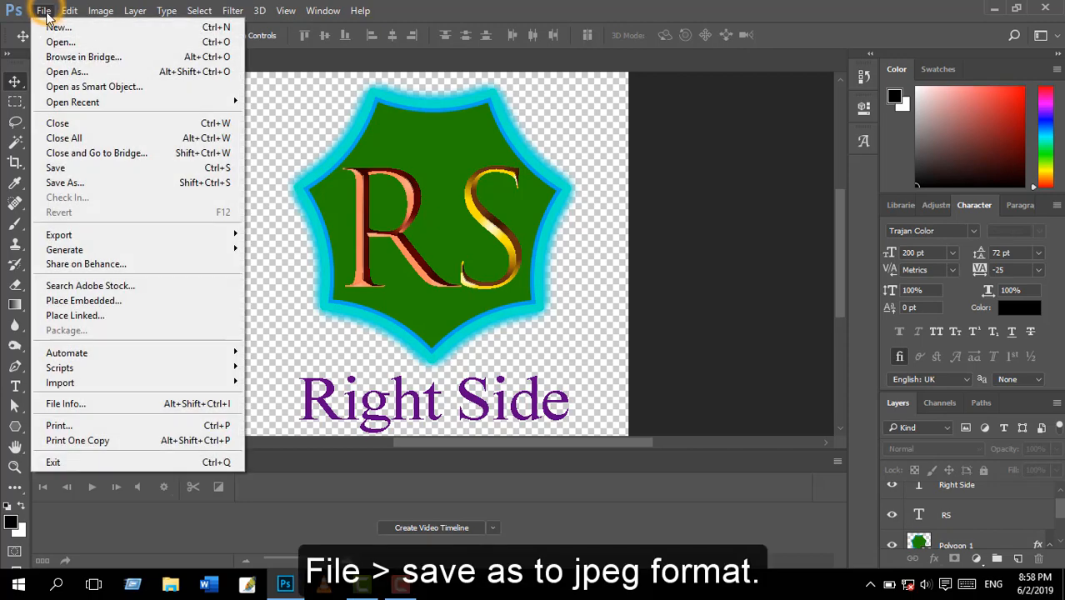
{"action": "left_click", "coordinate": [67, 184]}
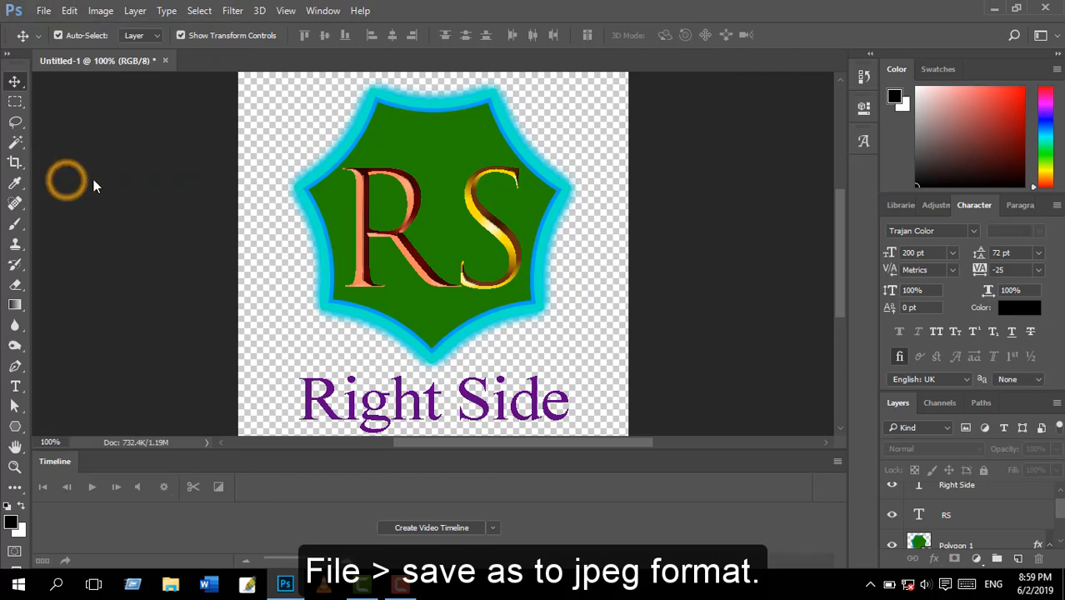
{"action": "left_click", "coordinate": [192, 314]}
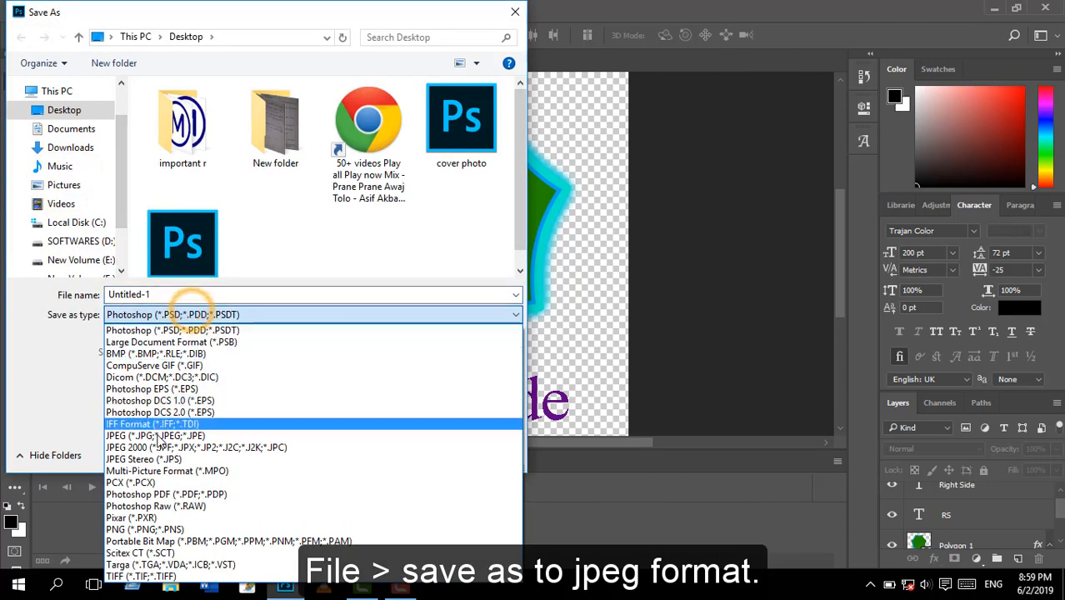
{"action": "left_click", "coordinate": [140, 528]}
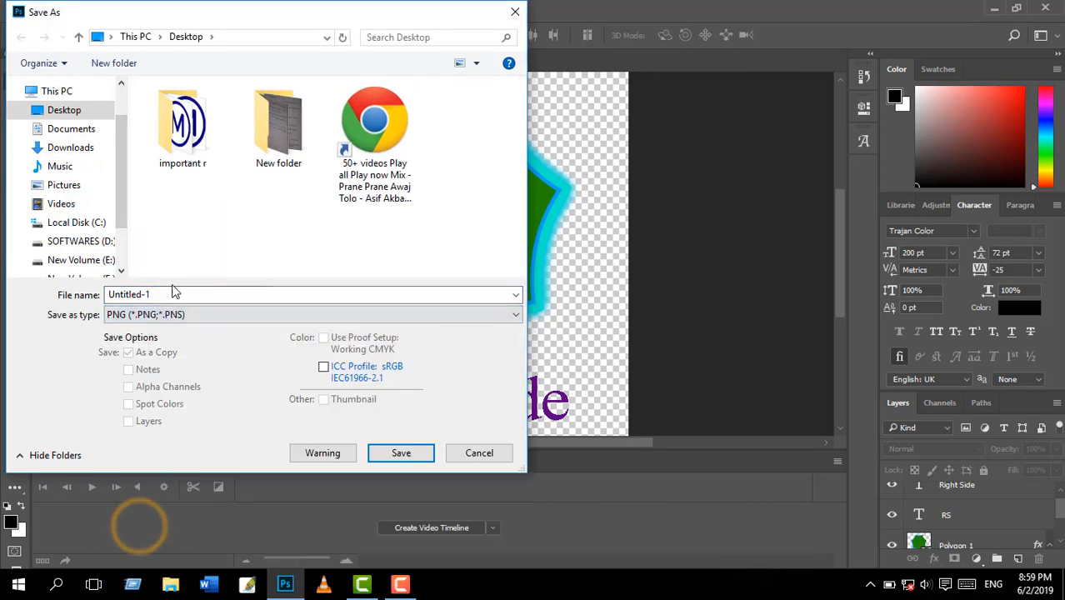
{"action": "left_click", "coordinate": [139, 294]}
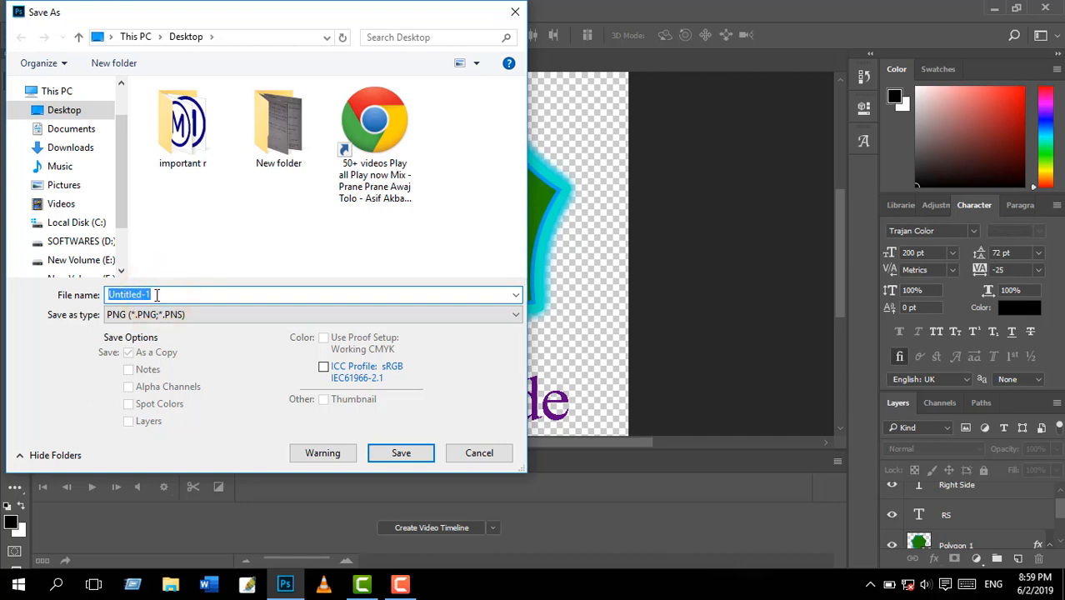
{"action": "type", "text": "log"}
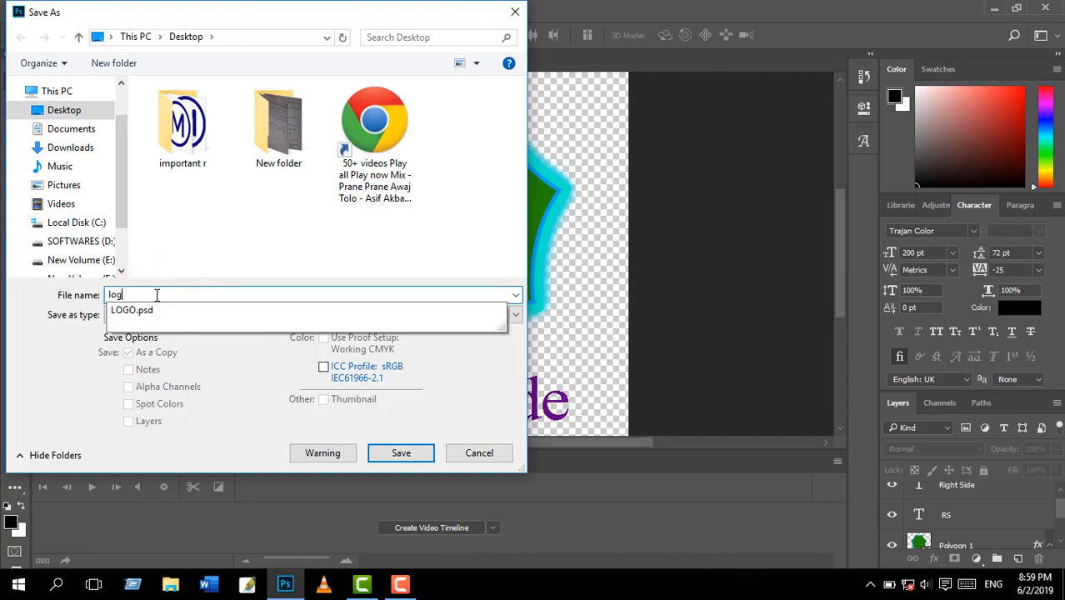
{"action": "type", "text": "o rs"}
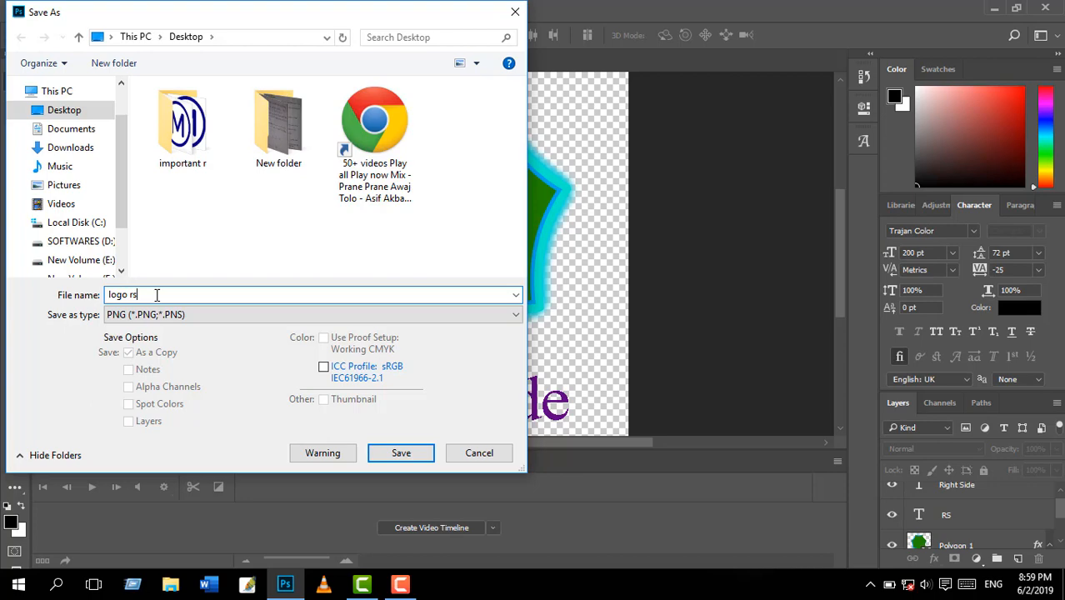
{"action": "key", "text": "Return"}
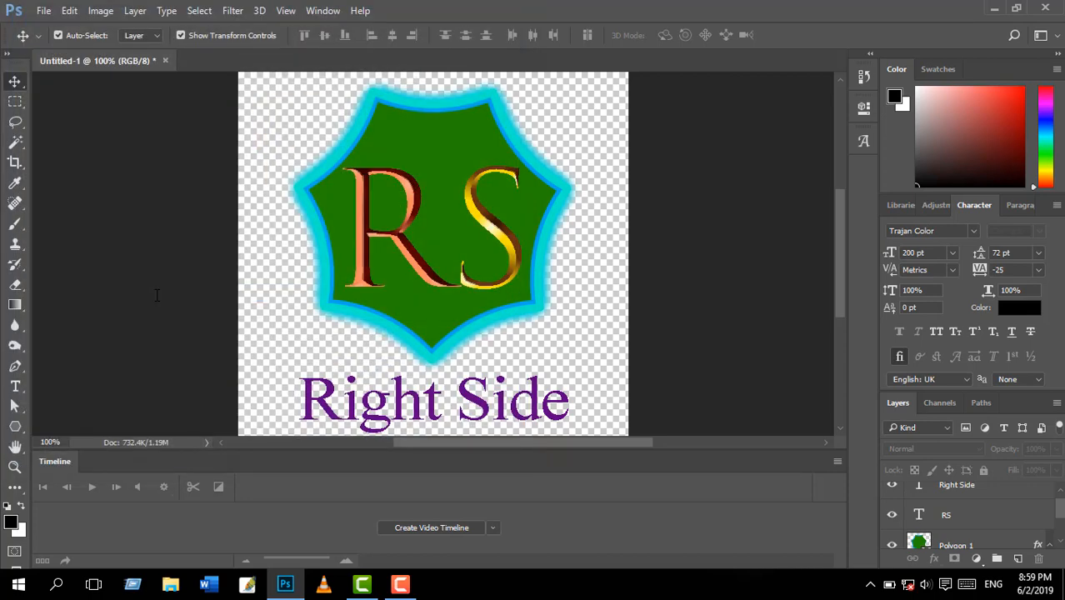
{"action": "left_click", "coordinate": [584, 183]}
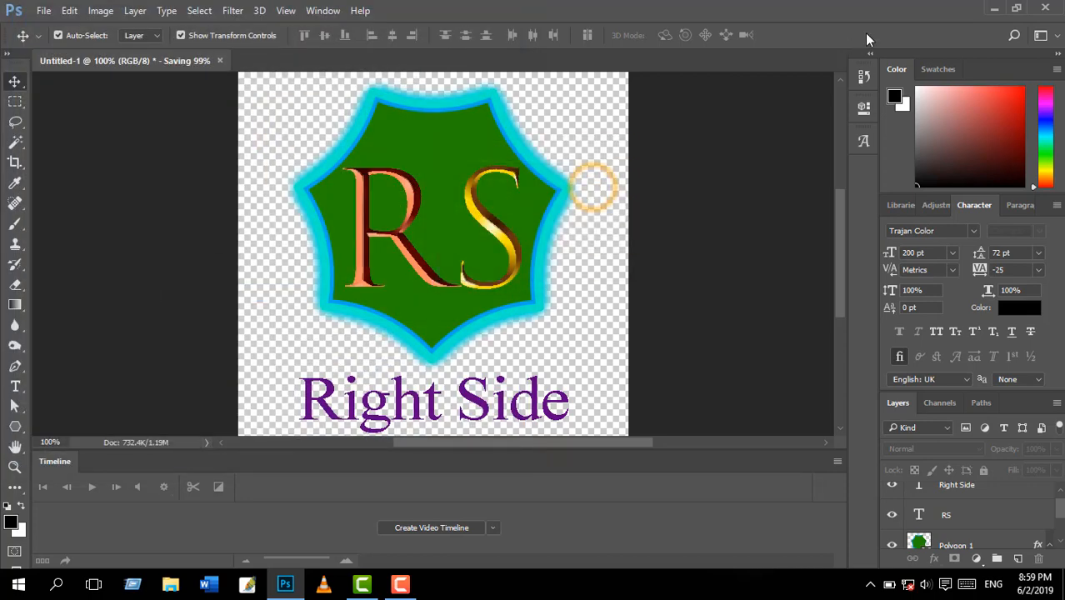
- Switch to the desktop and open the exported "logo rs" image in Photos to check the finished logo
{"action": "left_click", "coordinate": [994, 7]}
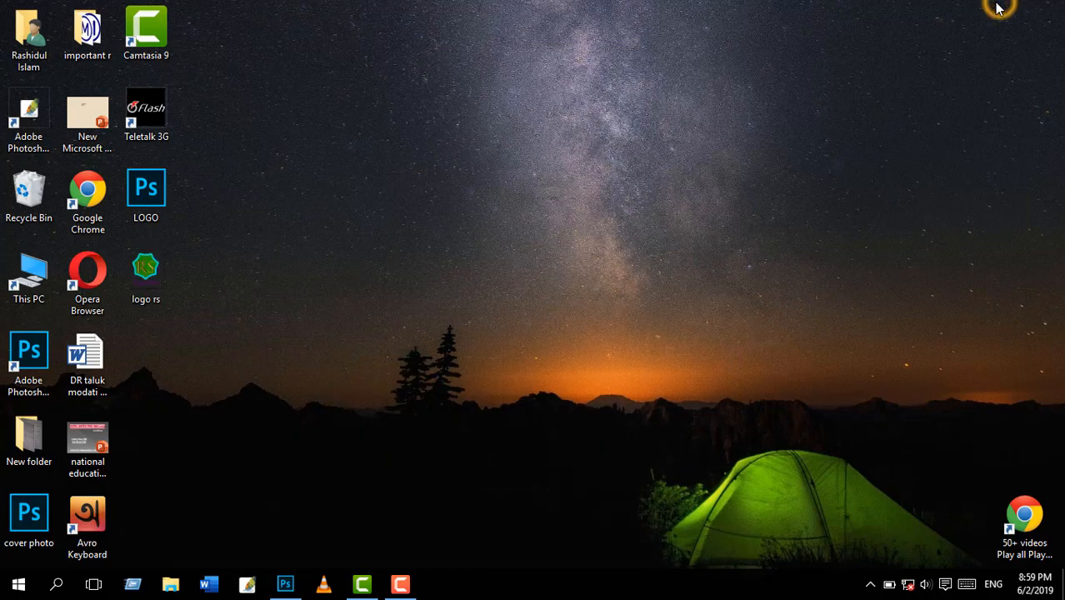
{"action": "left_click", "coordinate": [146, 268]}
{"action": "double_click", "coordinate": [147, 268]}
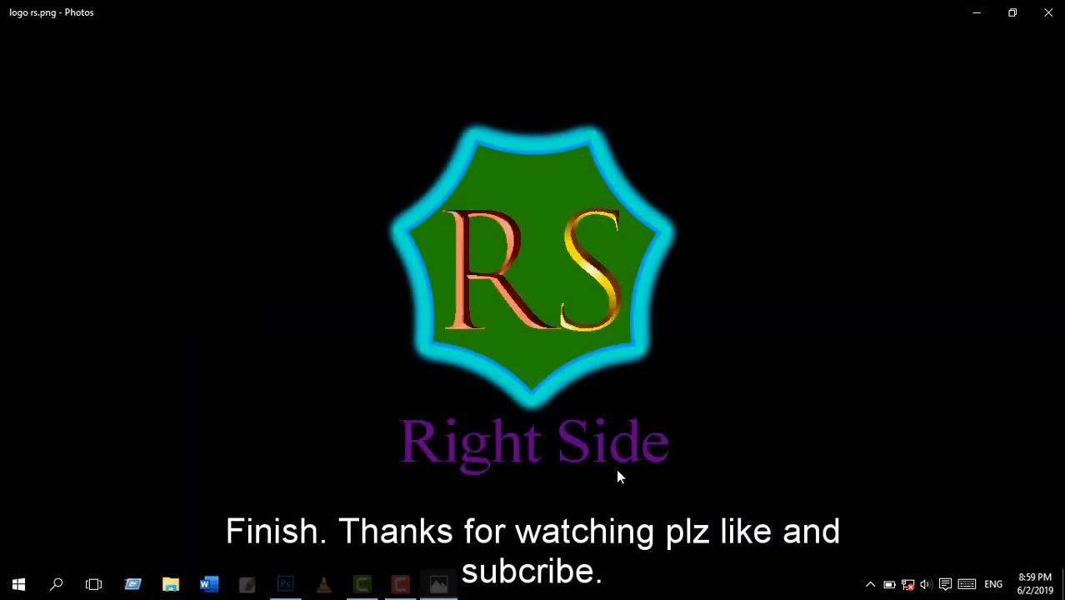
{"action": "left_click", "coordinate": [618, 471]}
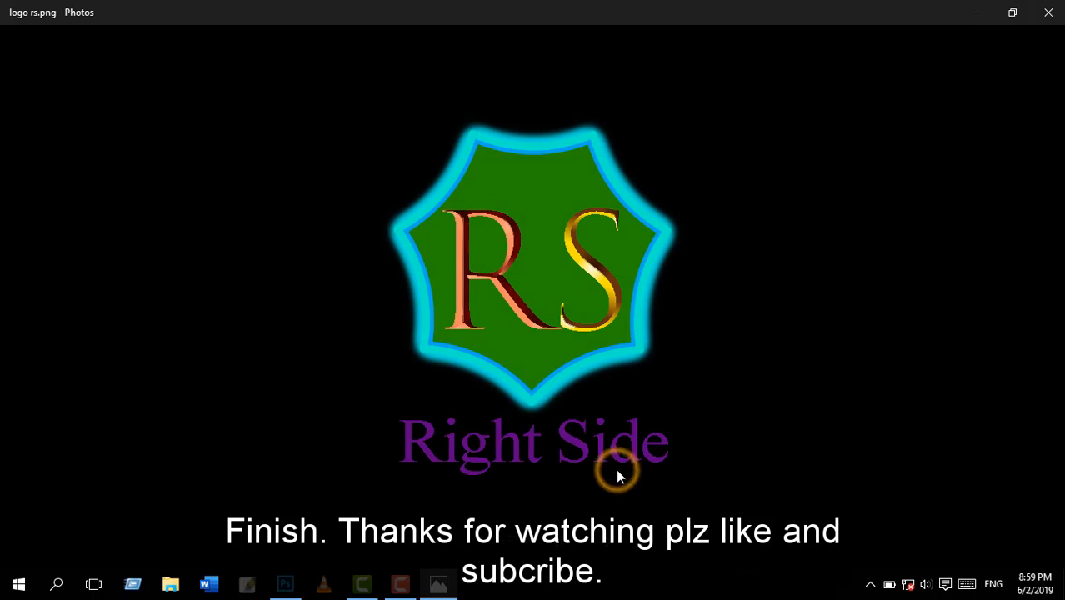